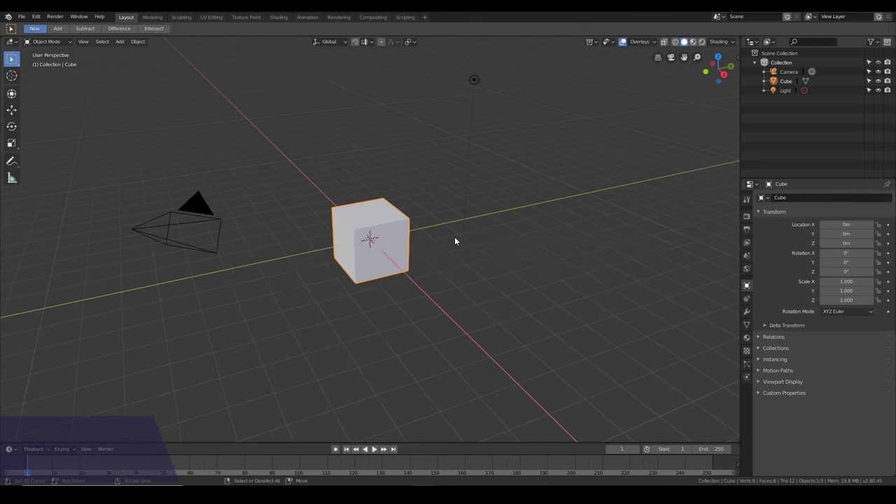
- Delete the default cube, camera and light from the scene
middle_drag(434, 254, 285, 243)
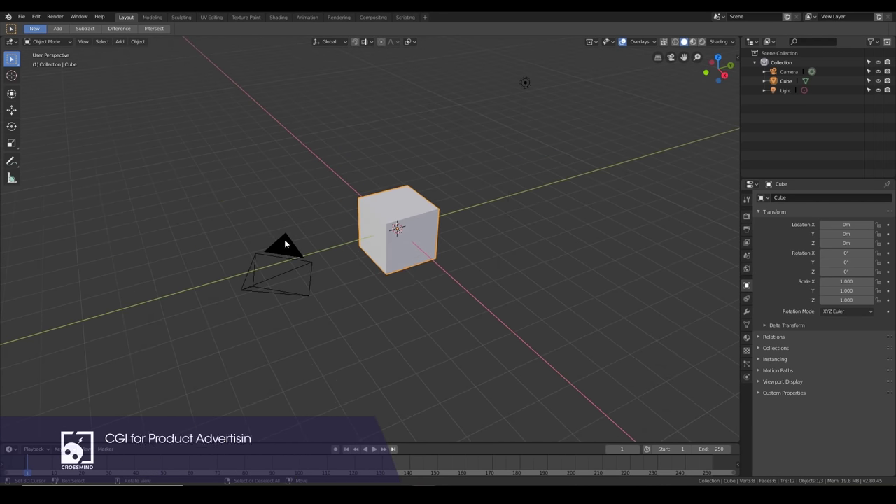
middle_drag(426, 219, 432, 263)
key(a)
key(a)
key(Delete)
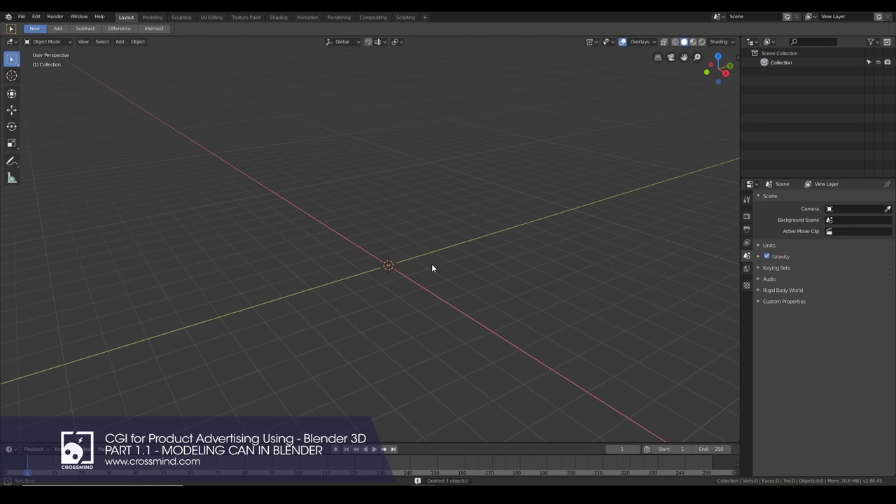
- Load Can_Template.png from the Blender Tutorial Assets folder as a background image aligned to the front orthographic view
key(KP_1)
key(KP_1)
shift+middle_drag(547, 244, 534, 280)
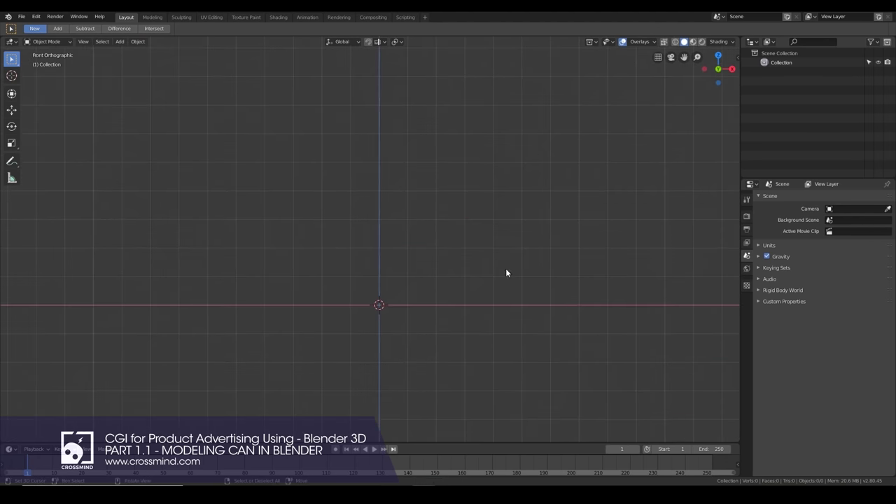
scroll(495, 266, up, 1)
key(shift+a)
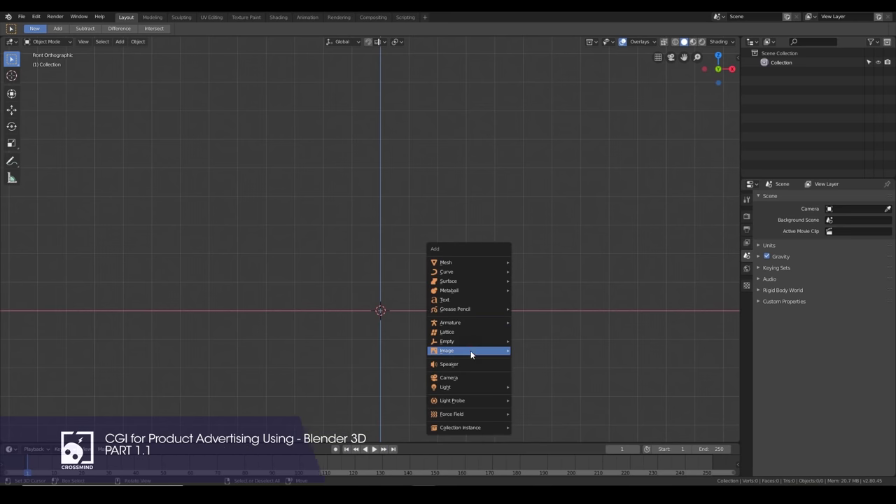
mouse_move(471, 351)
click(571, 360)
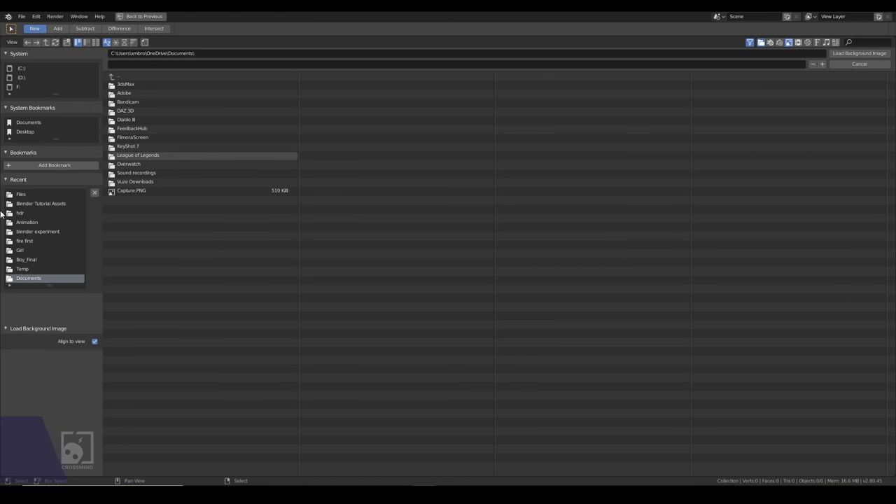
click(28, 203)
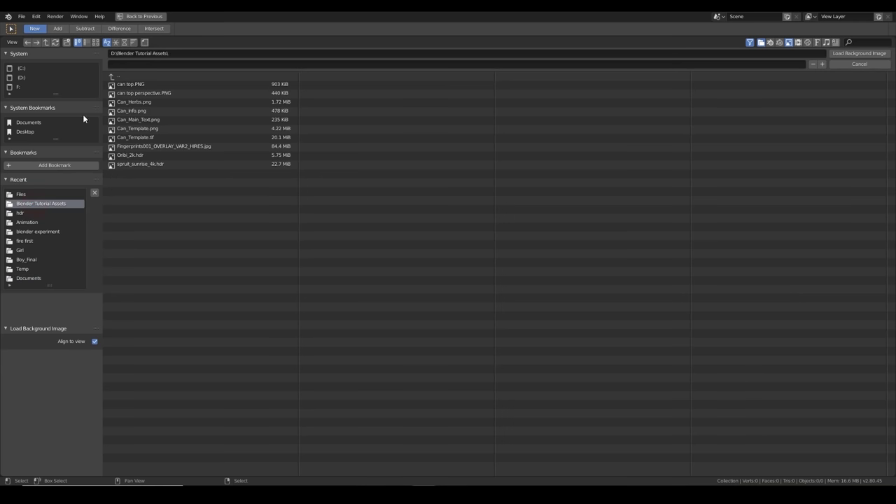
click(95, 42)
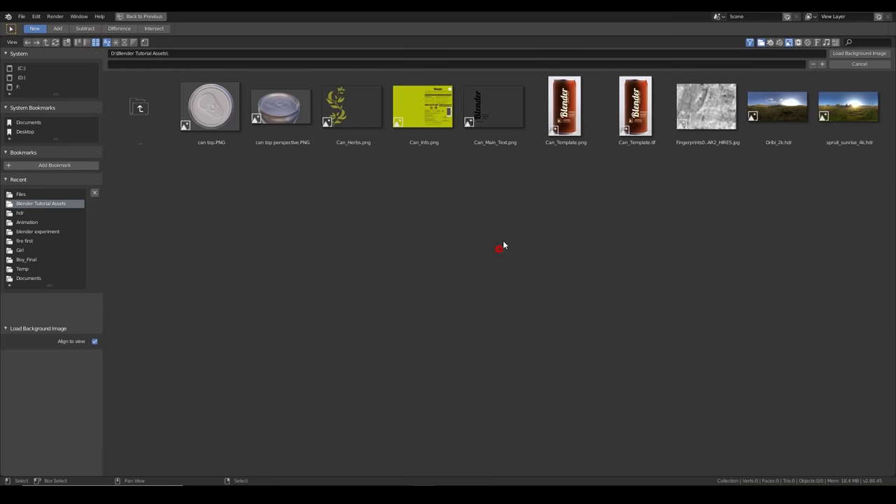
click(574, 130)
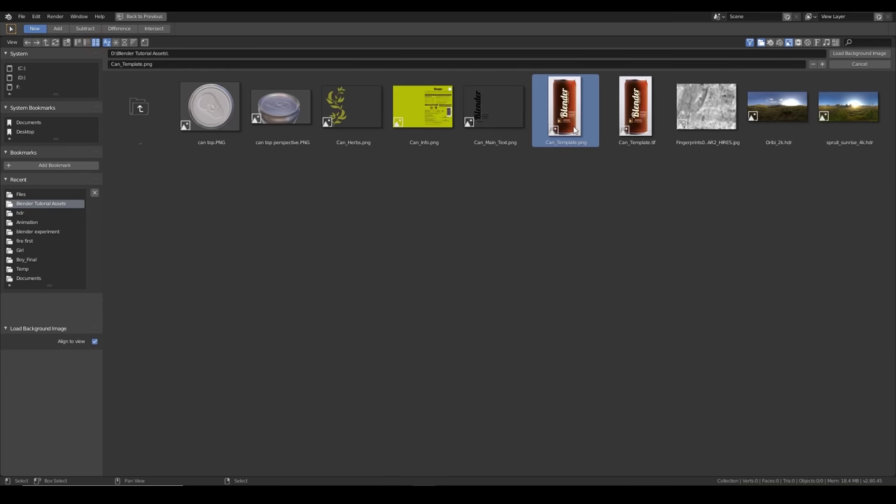
click(865, 54)
- Move the can image up along Z to about 2.393 m so the can's base rests on the X axis line
scroll(406, 287, up, 3)
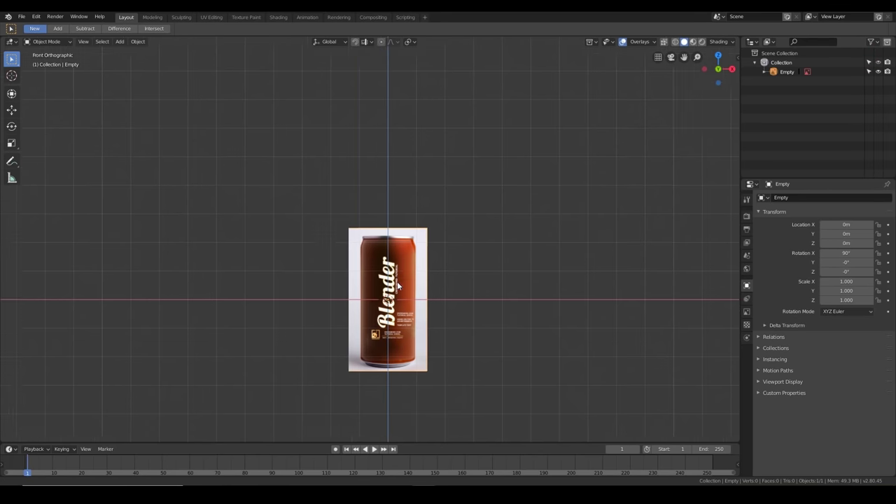
scroll(418, 297, up, 2)
key(g)
key(z)
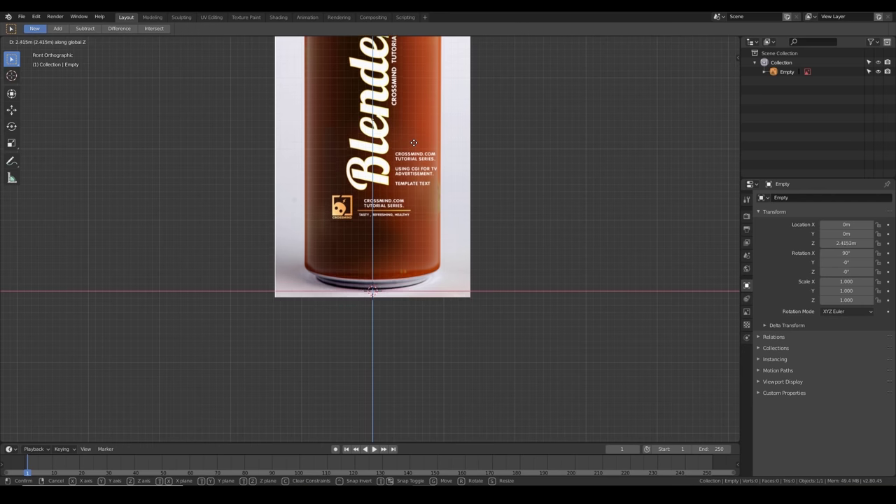
click(416, 156)
scroll(381, 301, up, 5)
scroll(381, 301, up, 4)
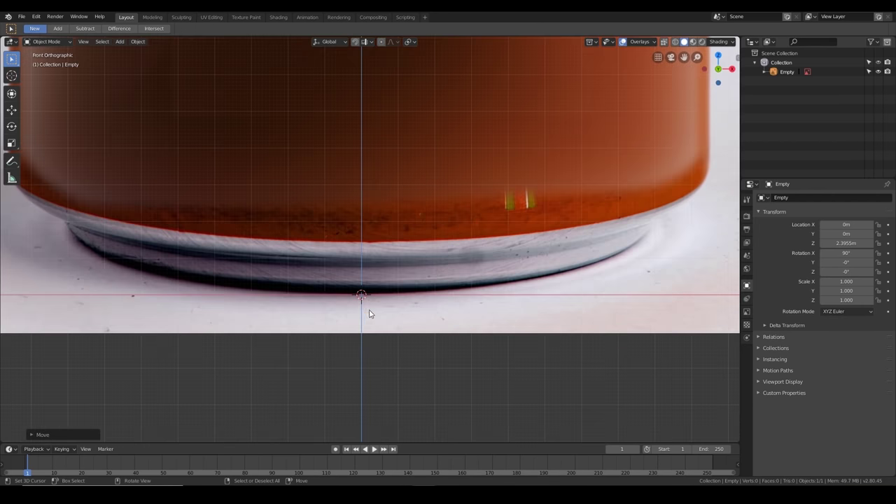
key(g)
key(z)
click(375, 297)
scroll(380, 297, down, 5)
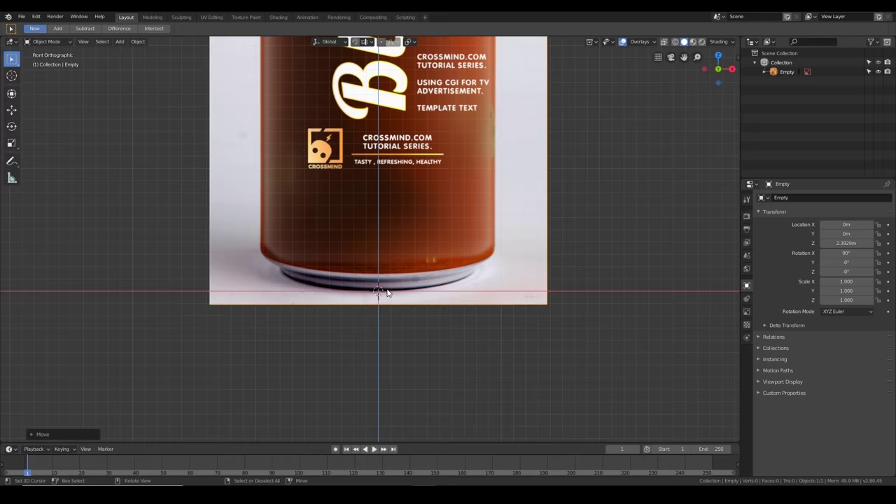
scroll(385, 373, up, 4)
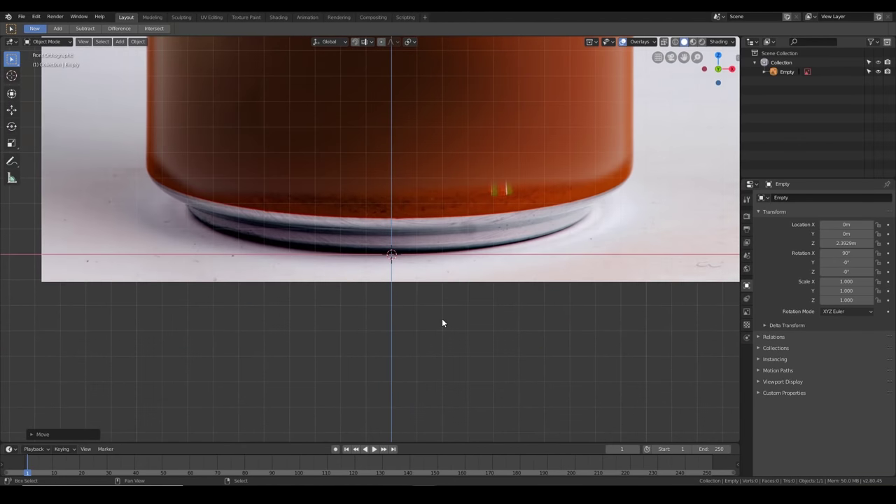
- Lock the location, rotation and scale of the can image on all axes
scroll(442, 320, down, 2)
key(n)
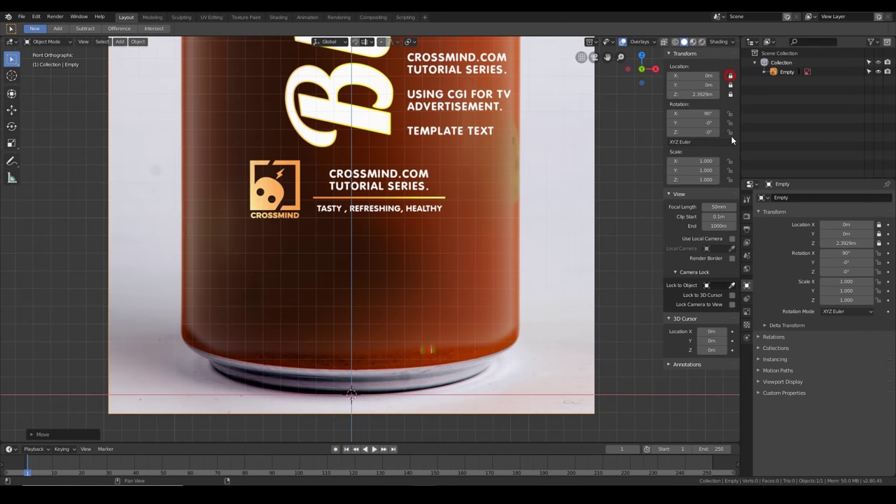
shift+scroll(462, 231, up, 2)
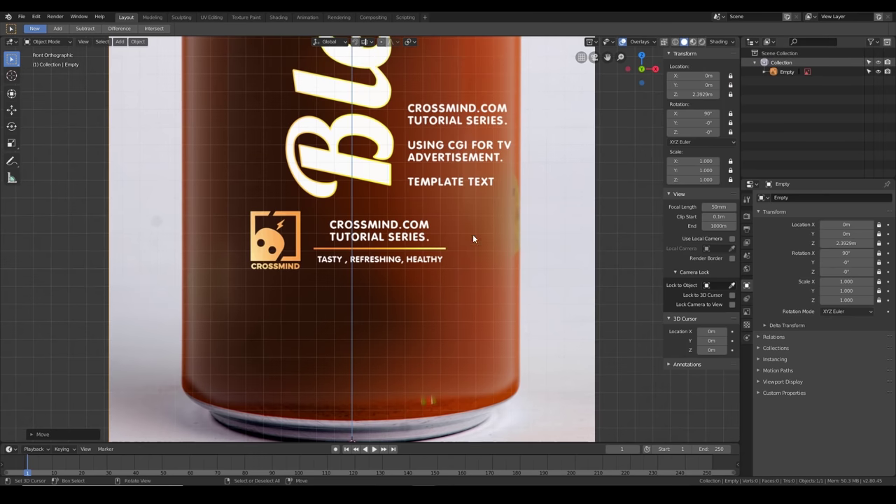
- Lower the can image's transparency value to about 0.504
scroll(442, 245, down, 5)
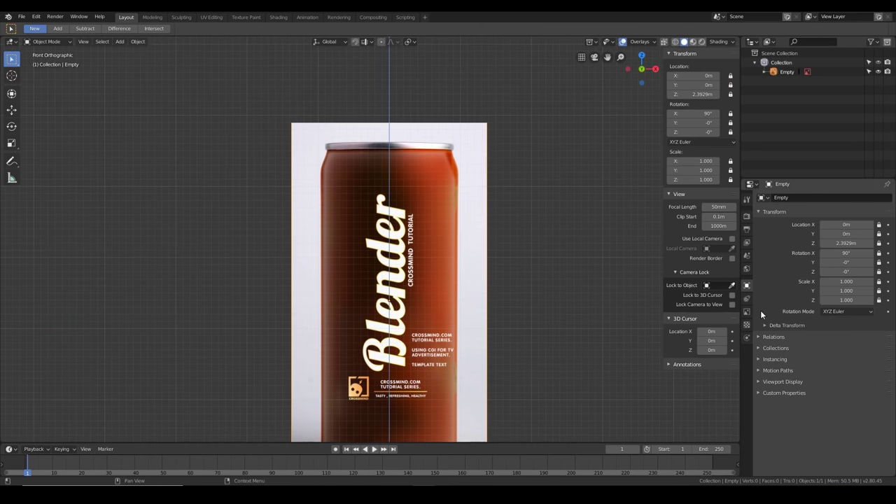
click(747, 299)
click(747, 286)
click(748, 312)
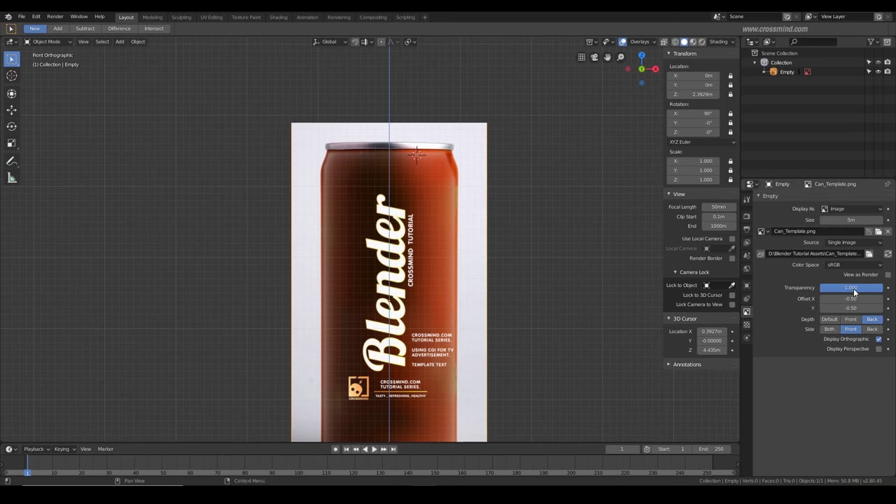
drag(853, 288, 823, 289)
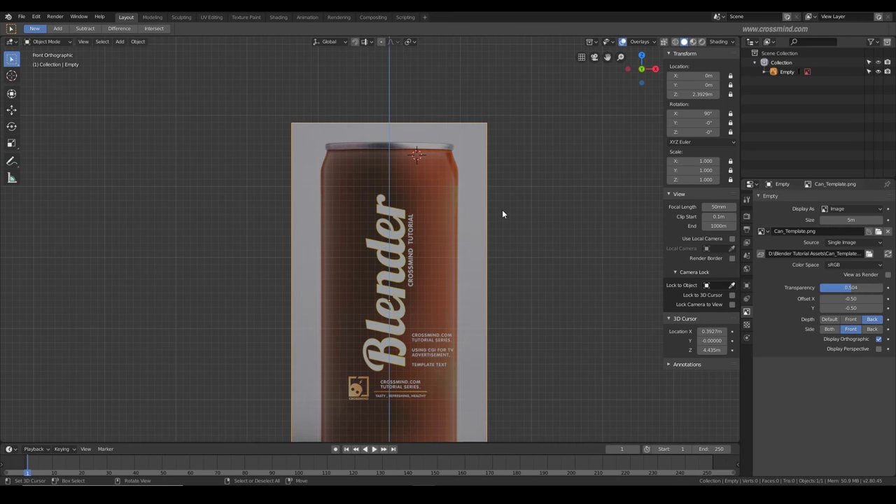
shift+right_click(579, 180)
scroll(448, 201, up, 4)
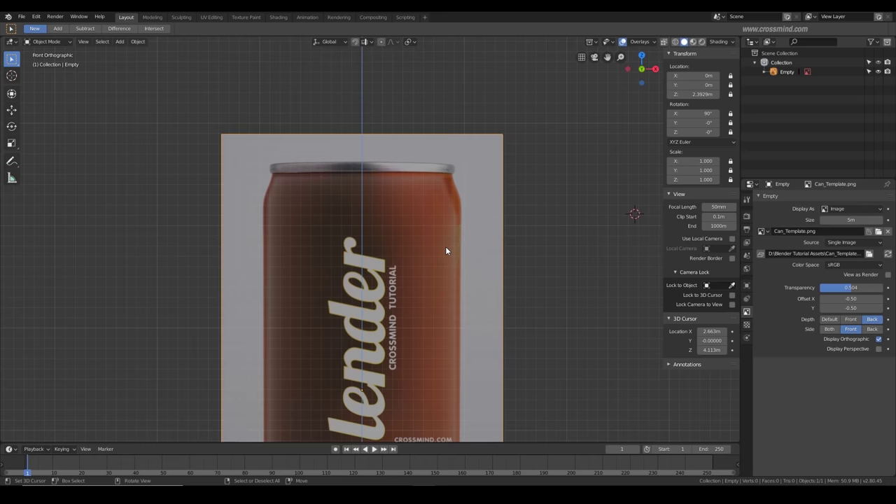
scroll(328, 245, up, 3)
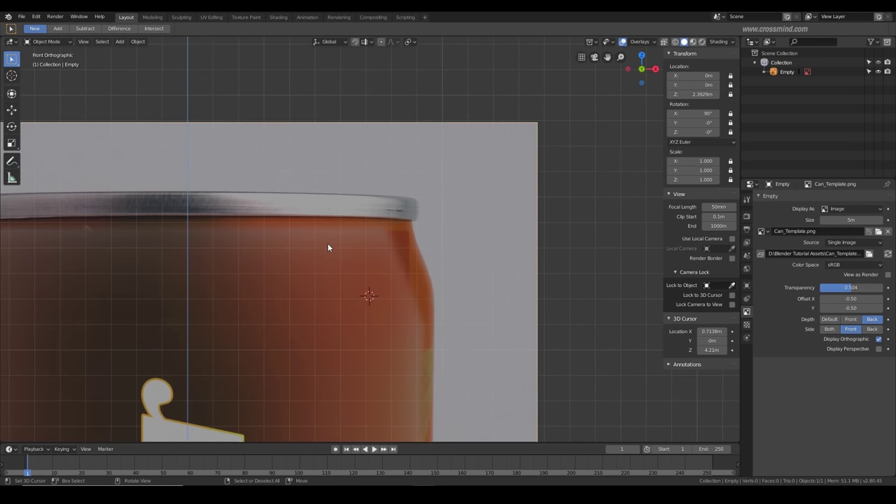
scroll(444, 210, down, 8)
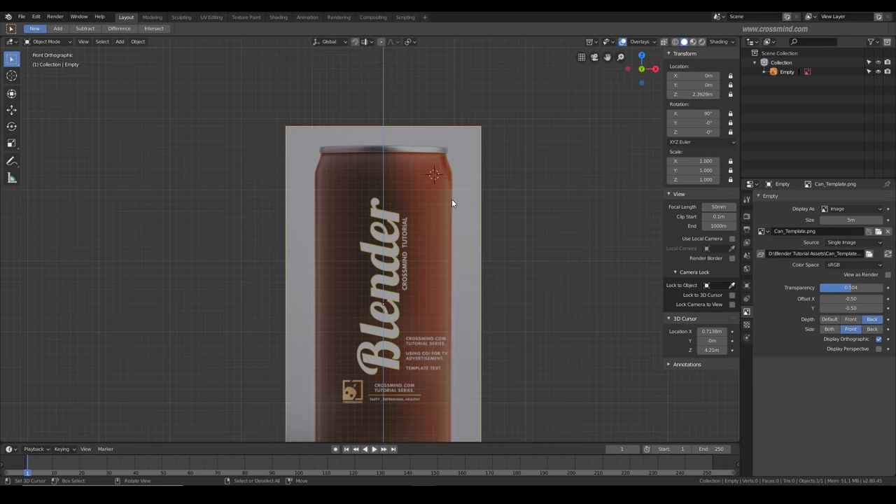
scroll(398, 274, up, 2)
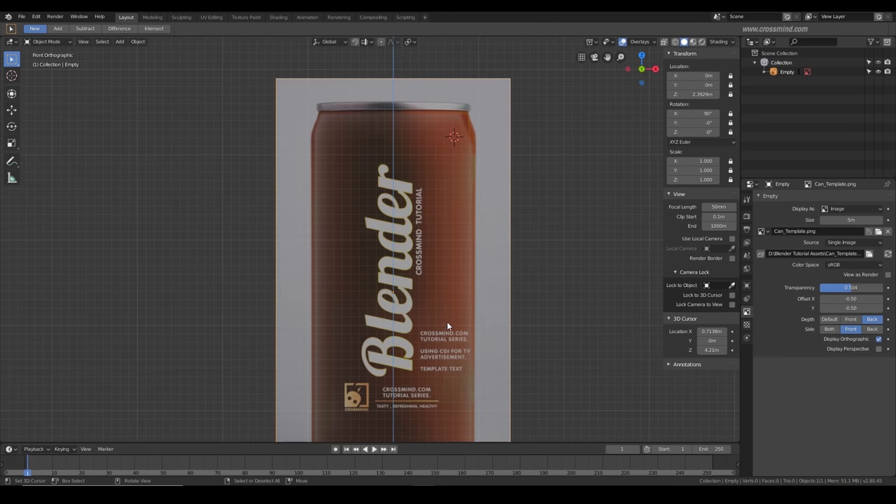
shift+middle_drag(491, 161, 490, 130)
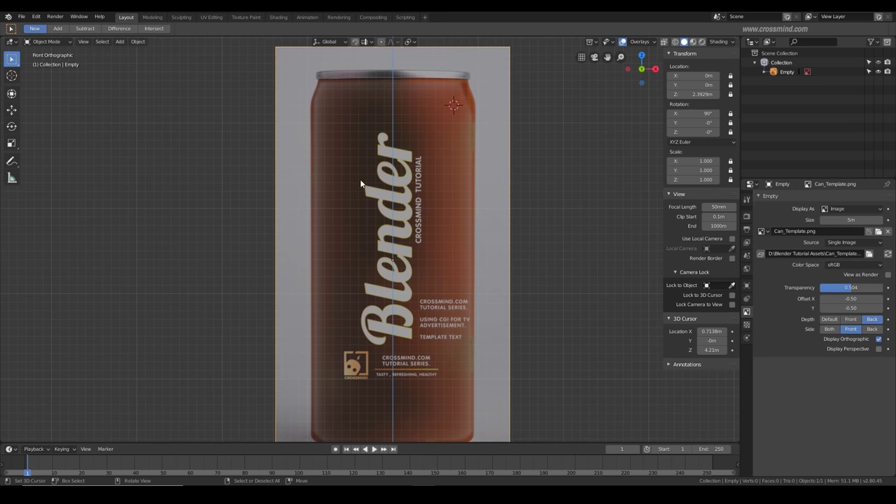
scroll(452, 167, up, 3)
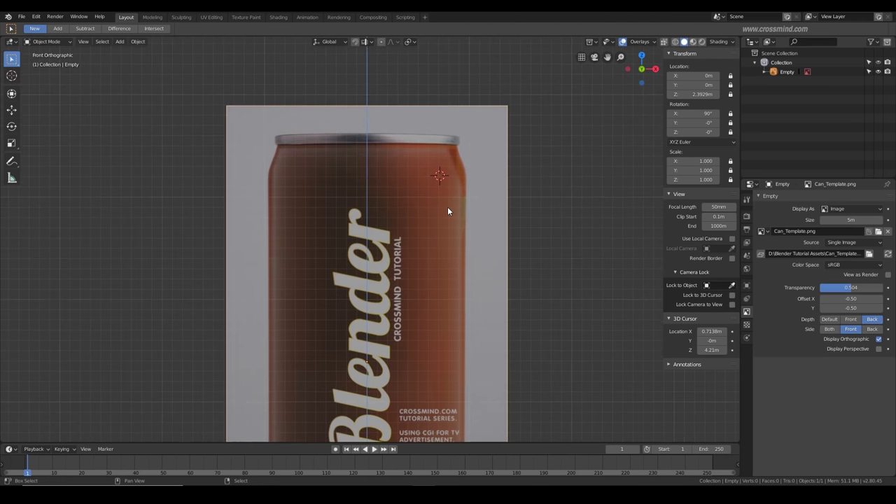
- Place the 3D cursor beside the can's upper corner at about X 1.967 m, Z 5.177 m and add a Bezier curve there
key(shift+a)
click(404, 127)
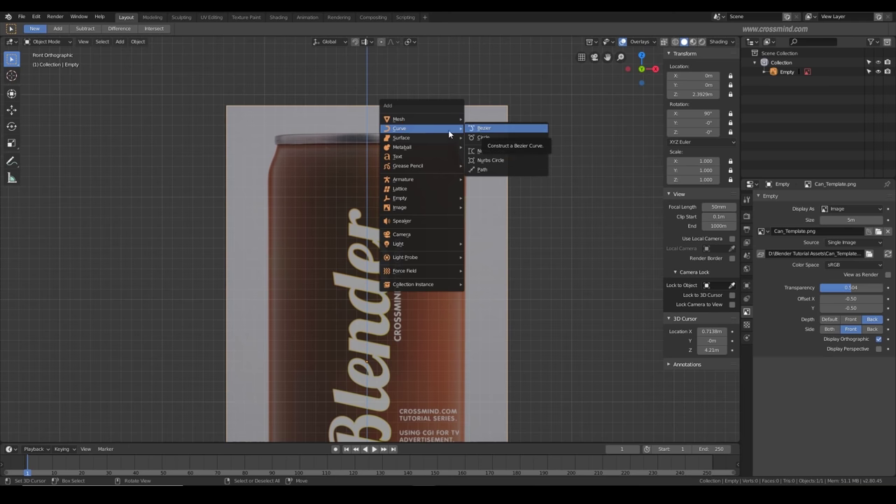
shift+right_click(570, 77)
key(shift+a)
click(485, 44)
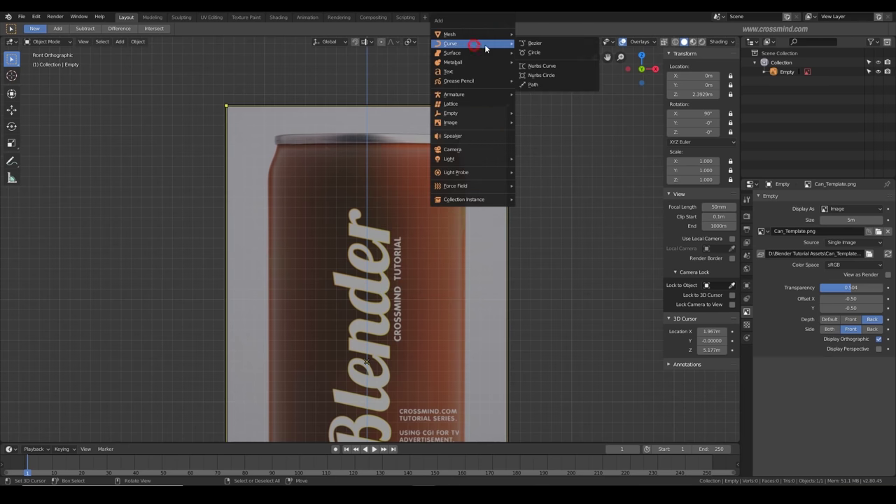
click(548, 47)
- Enter Edit Mode on the Bezier curve and delete all its default control points, leaving the curve object empty
scroll(532, 193, down, 8)
middle_drag(532, 193, 478, 292)
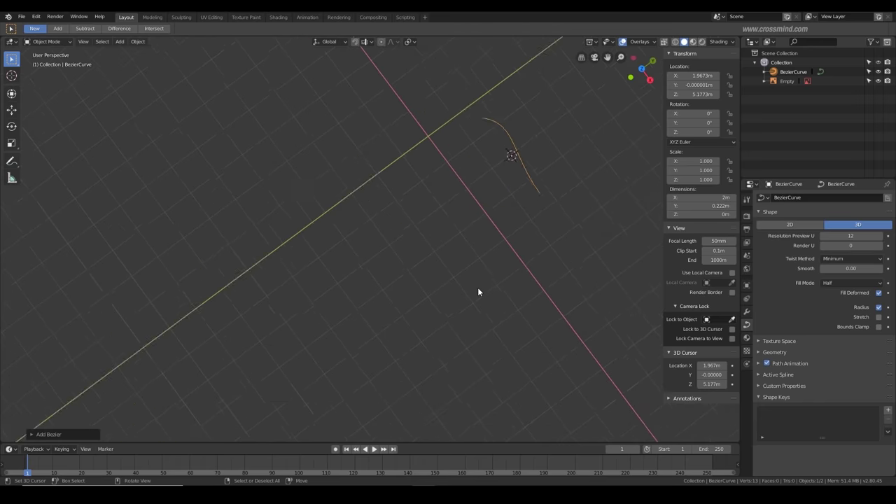
scroll(479, 291, up, 1)
key(ctrl+Tab)
middle_drag(520, 174, 458, 214)
click(585, 175)
scroll(458, 214, up, 1)
key(x)
click(458, 214)
scroll(458, 215, down, 2)
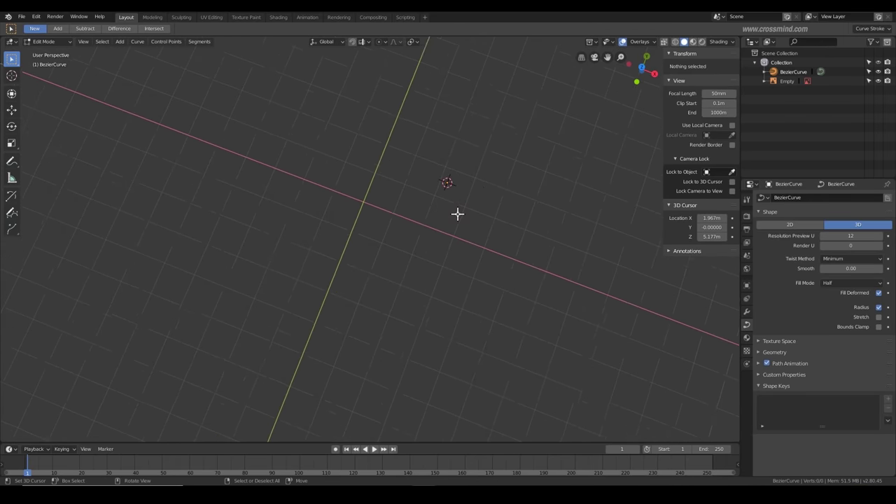
- In the front view, add a first curve control point on the lower edge of the can's metal rim, near its right end
key(KP_1)
scroll(411, 250, up, 6)
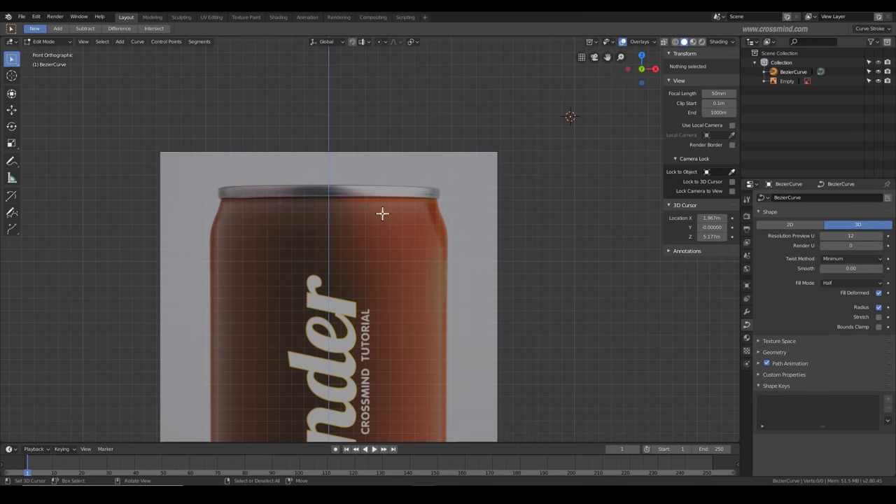
scroll(382, 214, up, 5)
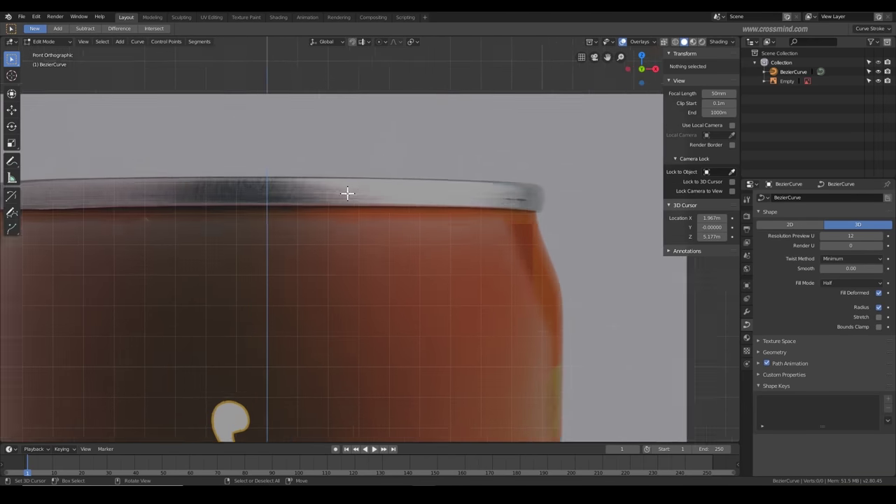
scroll(348, 193, up, 3)
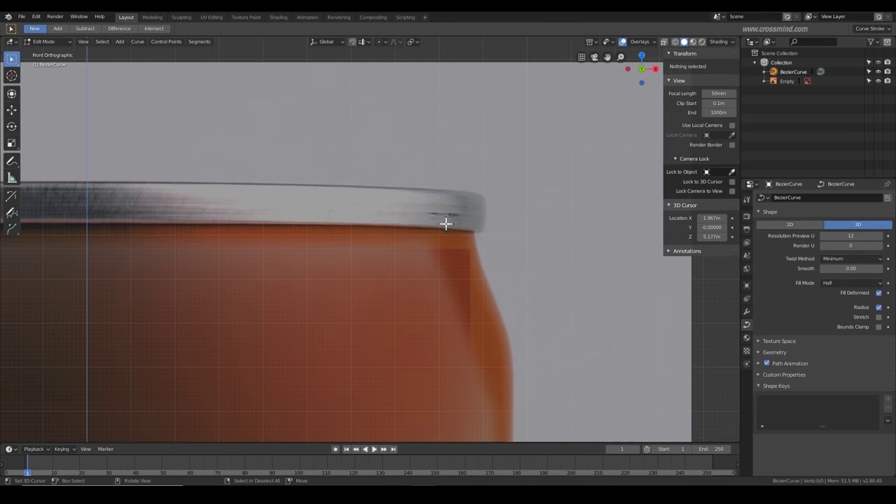
scroll(446, 223, up, 3)
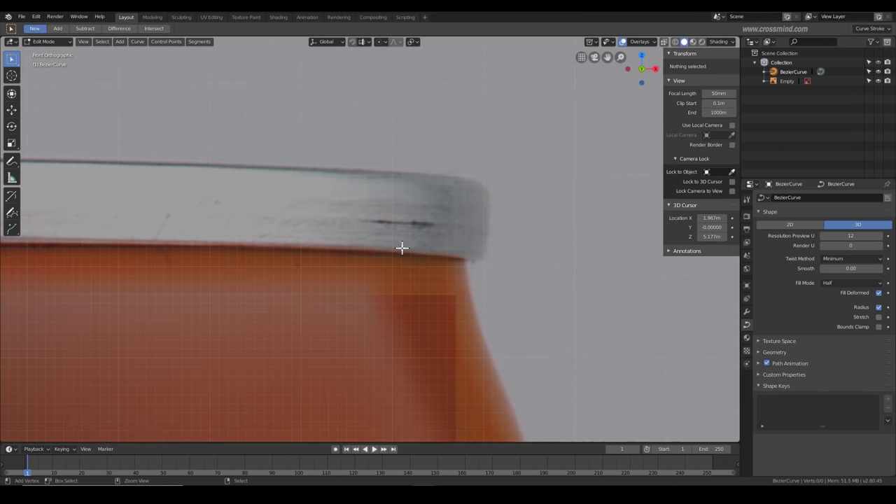
ctrl+right_click(402, 247)
- Rotate the new control point's handles to vertical and scale them down
key(r)
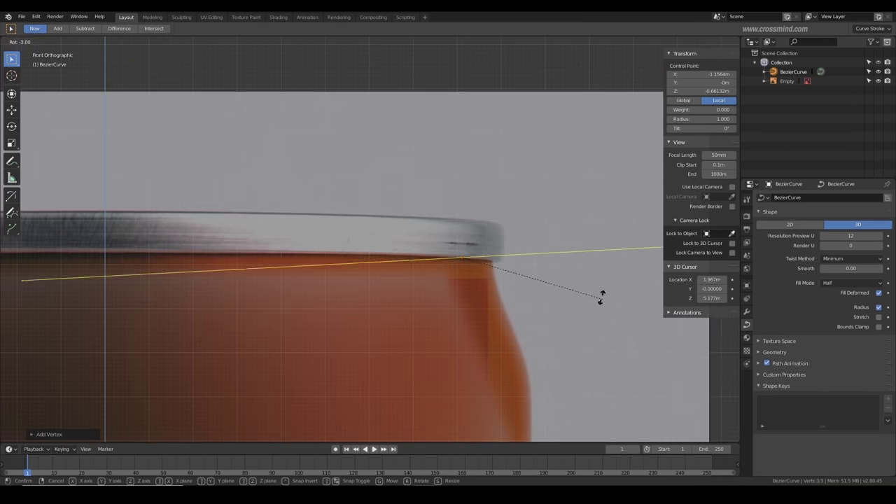
click(490, 175)
key(s)
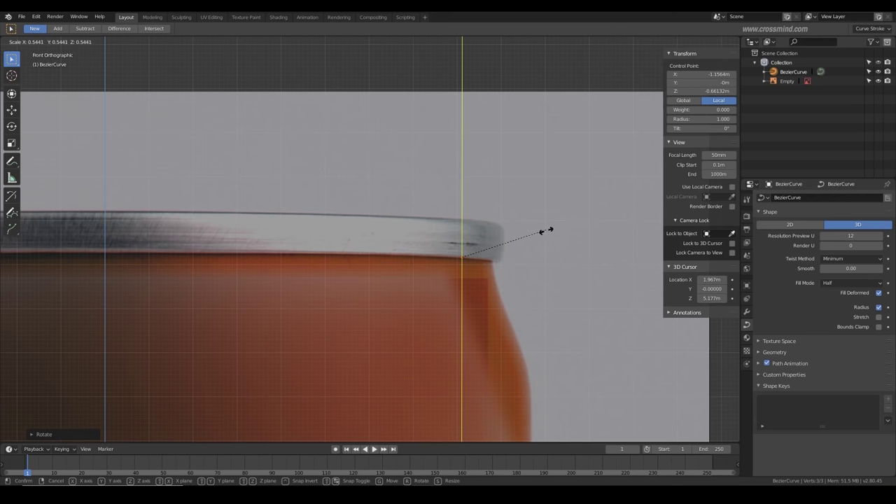
click(451, 234)
scroll(566, 184, up, 4)
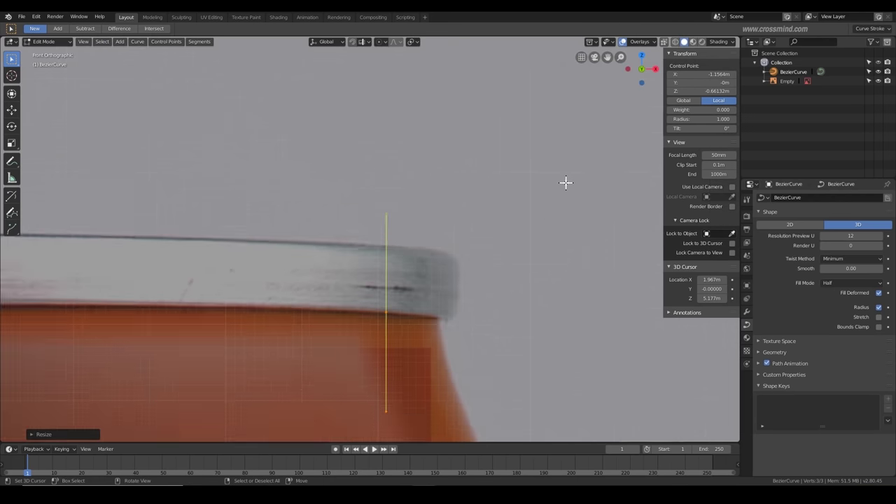
- Shorten the first control point's vertical handles further to suit the small rim profile
key(s)
click(366, 304)
scroll(364, 324, up, 3)
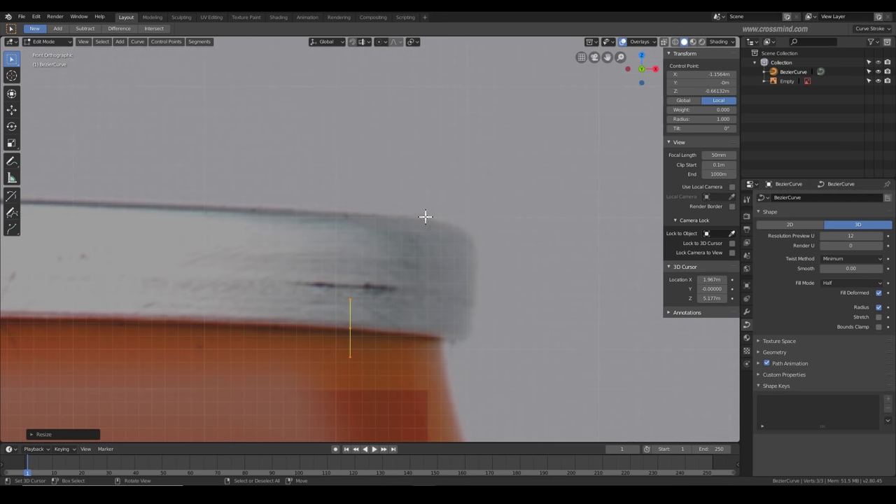
- Add a second control point on the rim's top edge at about X -1.10 m, Z -0.58 m with Automatic handles
key(r)
click(527, 265)
key(r)
click(520, 282)
key(v)
click(499, 181)
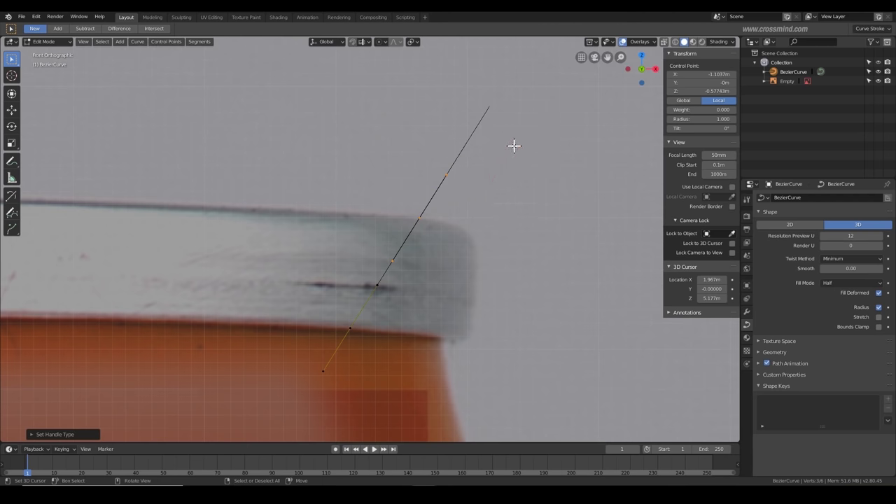
- Rotate the second point's handles to follow the rim's top edge, shift it slightly outward to about X -1.097 m and lengthen its handles
key(r)
click(508, 255)
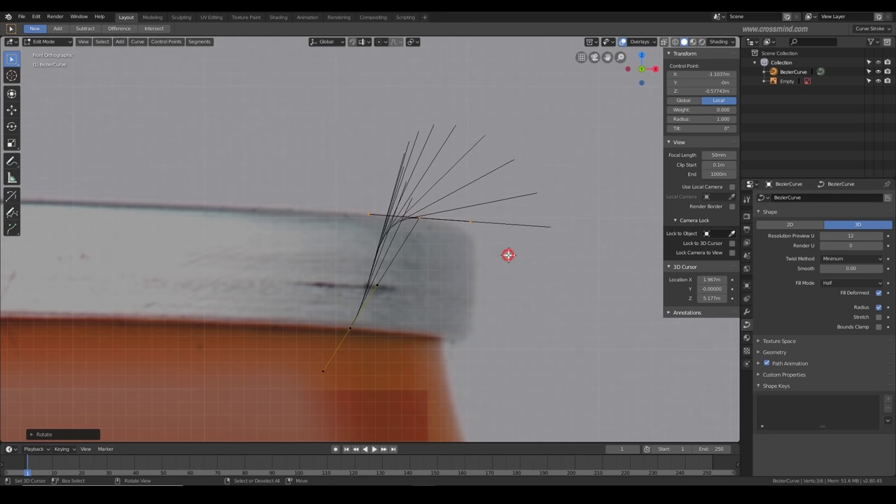
key(r)
key(Escape)
key(v)
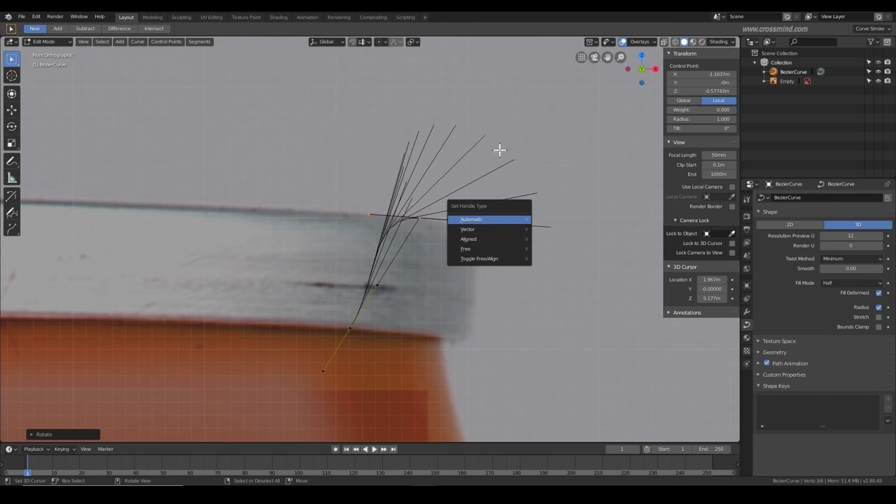
key(g)
click(484, 196)
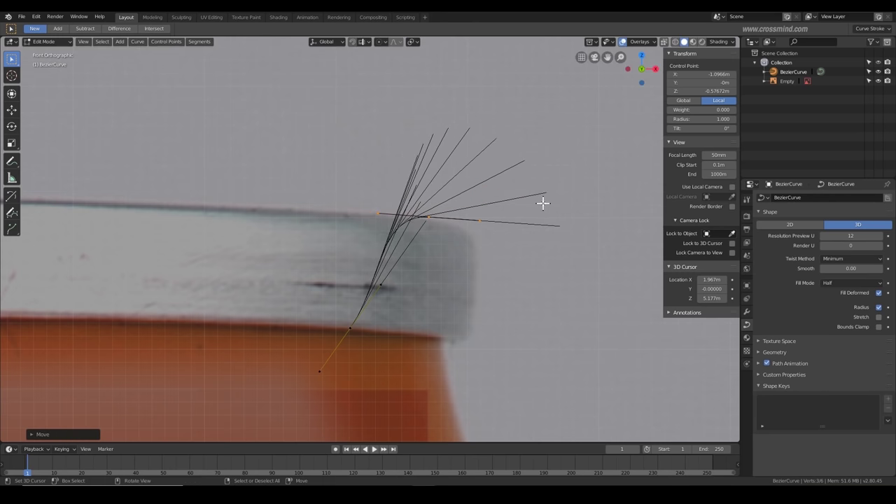
key(s)
click(559, 205)
- Move the first control point's upper handle so it stands nearly vertical and the curve leaves the point straight up
right_click(384, 285)
key(g)
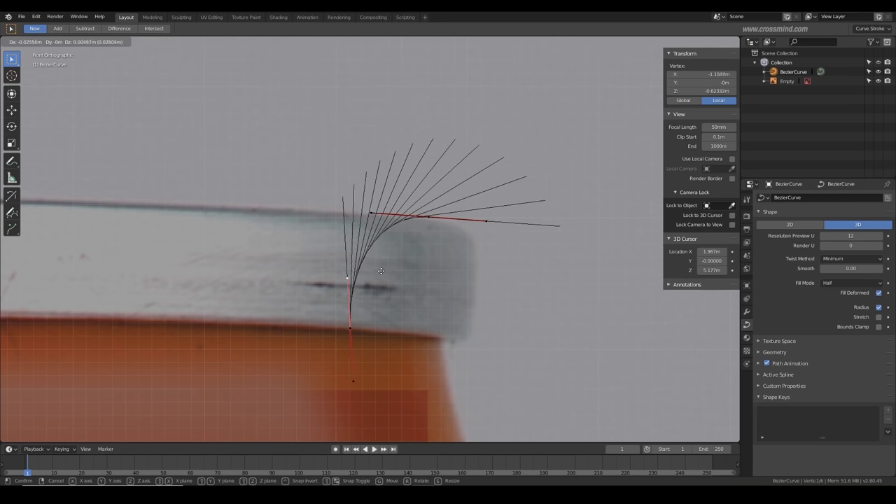
click(385, 271)
- Level and slightly lengthen the second point's handles and shift the point to about X -1.100 m, Z -0.576 m
right_click(428, 218)
key(r)
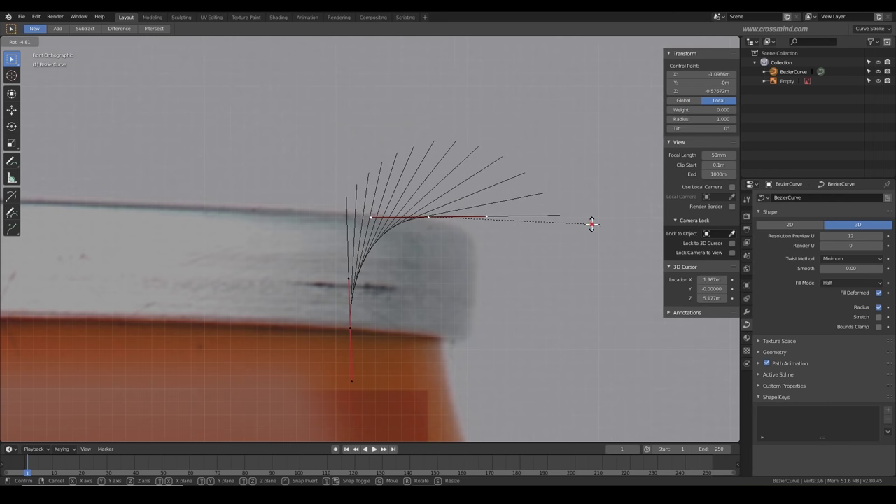
click(592, 225)
key(s)
click(596, 247)
key(g)
click(592, 247)
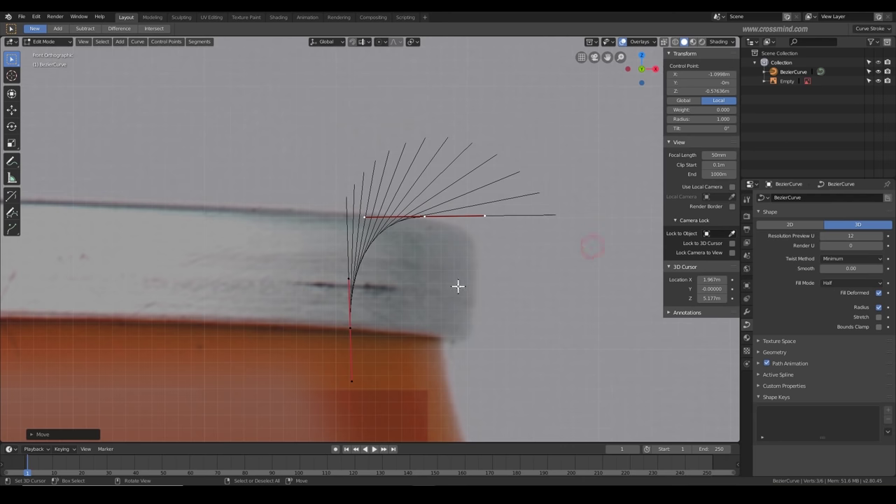
- Add a third control point on the rim's outer side at about X -1.06 m, Z -0.63 m and rotate its handles to vertical
ctrl+click(475, 292)
key(r)
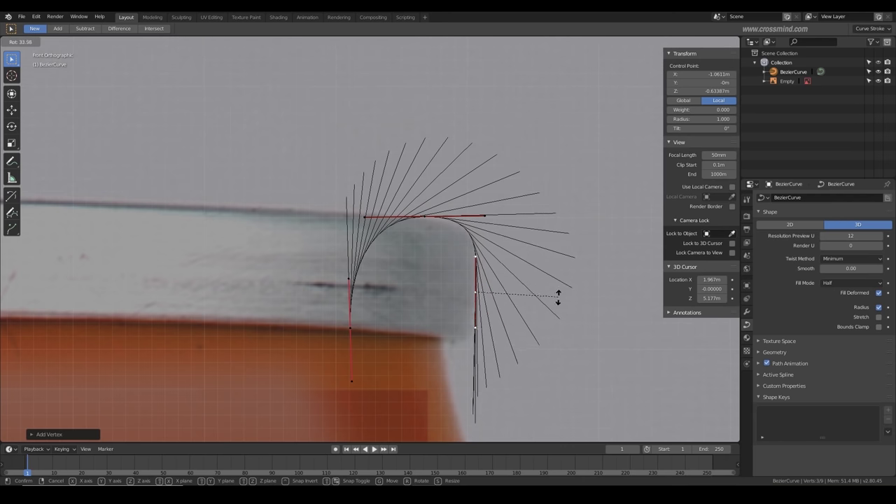
click(559, 300)
key(g)
click(561, 305)
- Fine-tune the third point's position on the rim's outer edge to about X -1.060 m, Z -0.642 m
shift+middle_drag(514, 318, 506, 264)
scroll(490, 266, up, 2)
key(g)
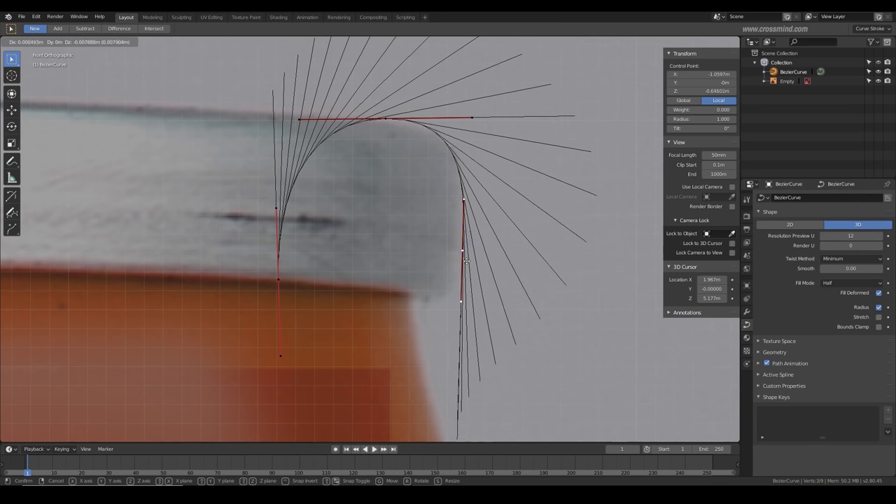
click(464, 260)
key(g)
click(469, 196)
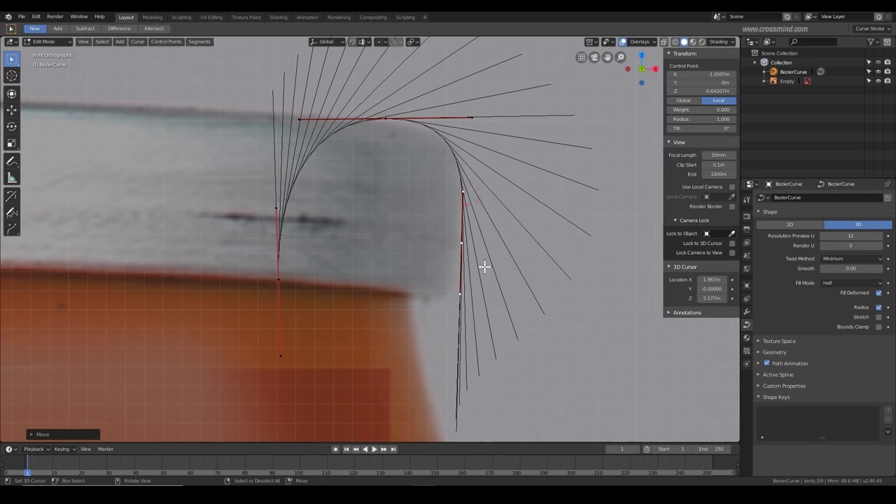
- Extrude a new control point to the rim's lower outer corner and rotate its handles to nearly horizontal
key(e)
click(448, 353)
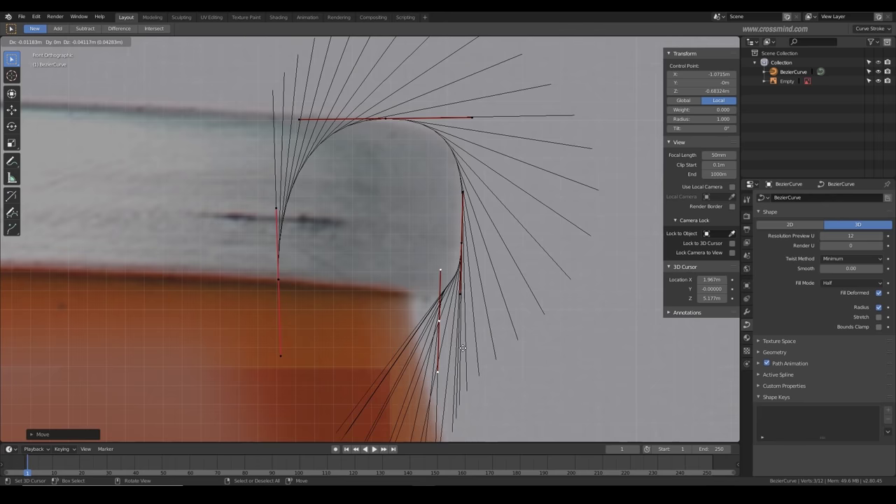
key(r)
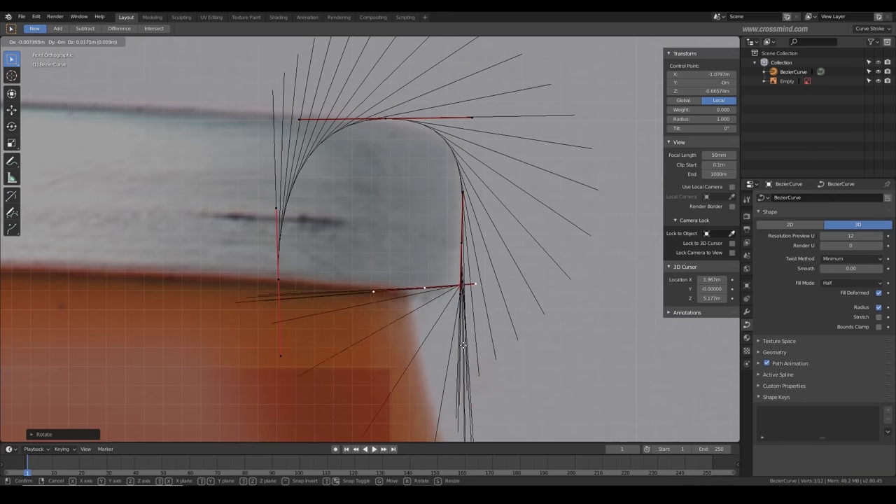
click(462, 356)
- Shorten the lower corner point's handles, align them with the rim's underside and reposition the point to round the corner
key(s)
click(510, 303)
key(g)
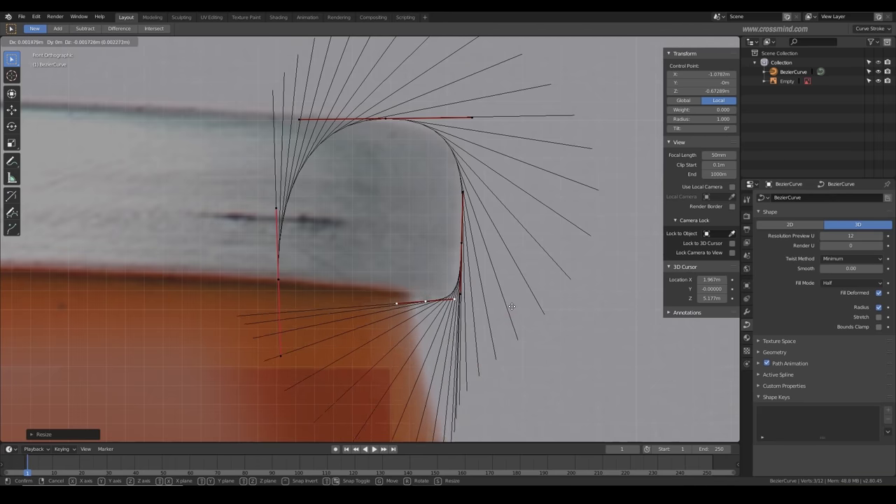
click(514, 304)
key(r)
click(523, 303)
key(g)
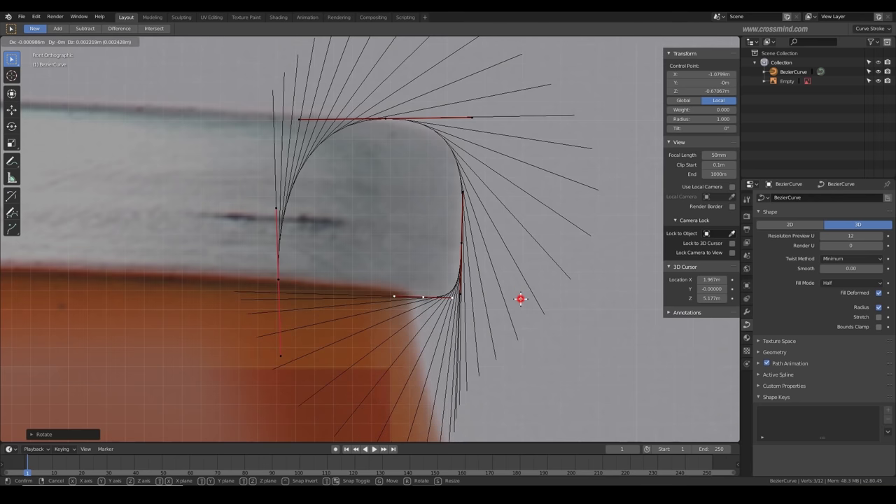
click(520, 299)
- Nudge the lower point along the rim's underside toward where the rim meets the can body
scroll(469, 310, up, 2)
shift+middle_drag(466, 288, 464, 199)
key(g)
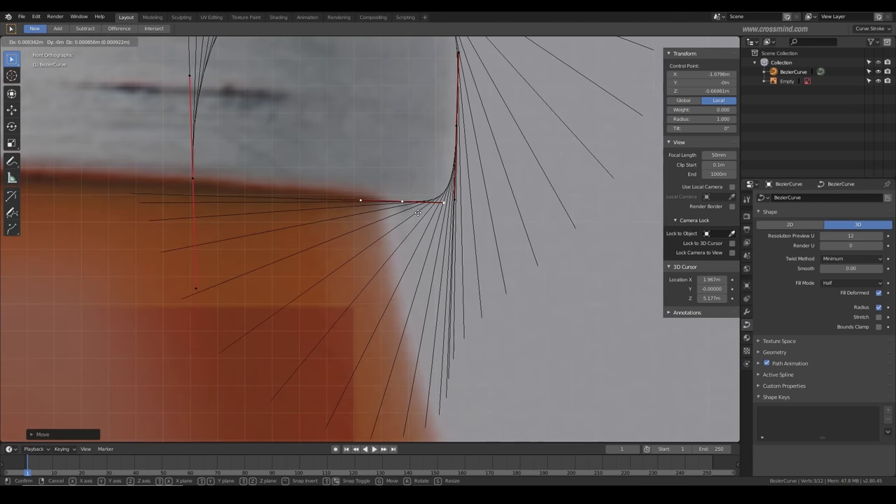
click(416, 211)
key(g)
click(423, 215)
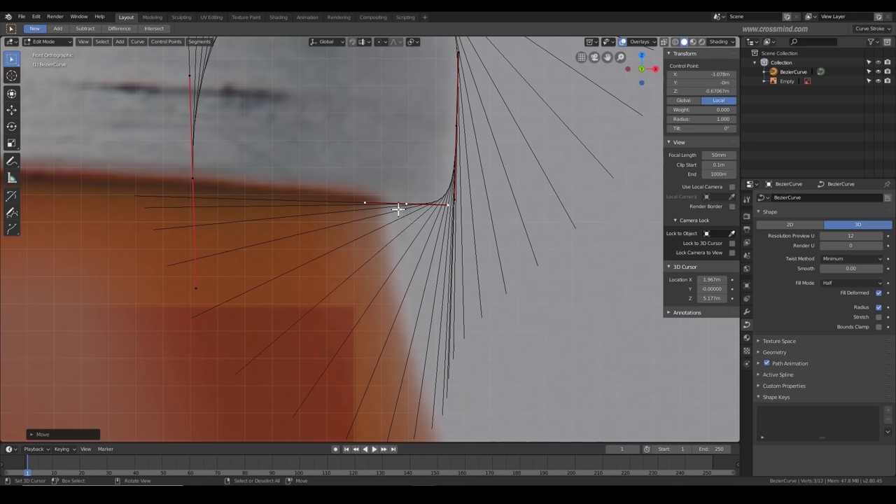
key(g)
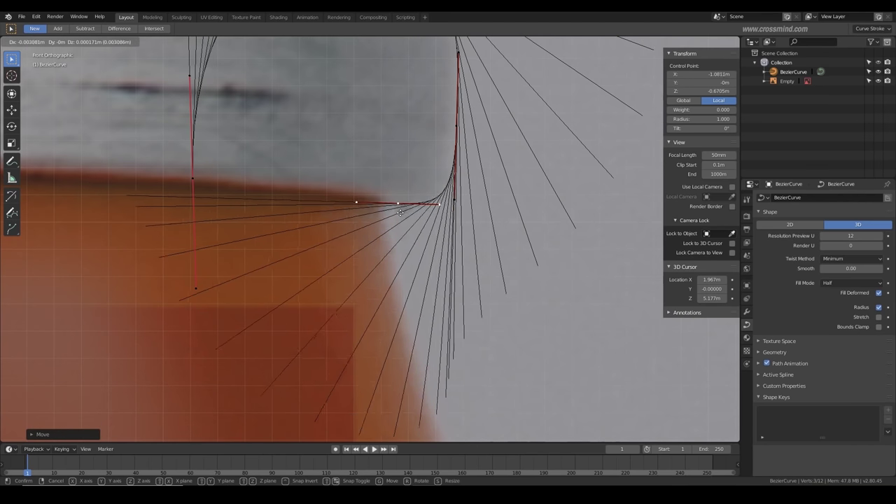
click(395, 213)
- Lengthen and level the underside point's outer handle, and shift the point inward to the junction with the can body
click(432, 204)
key(g)
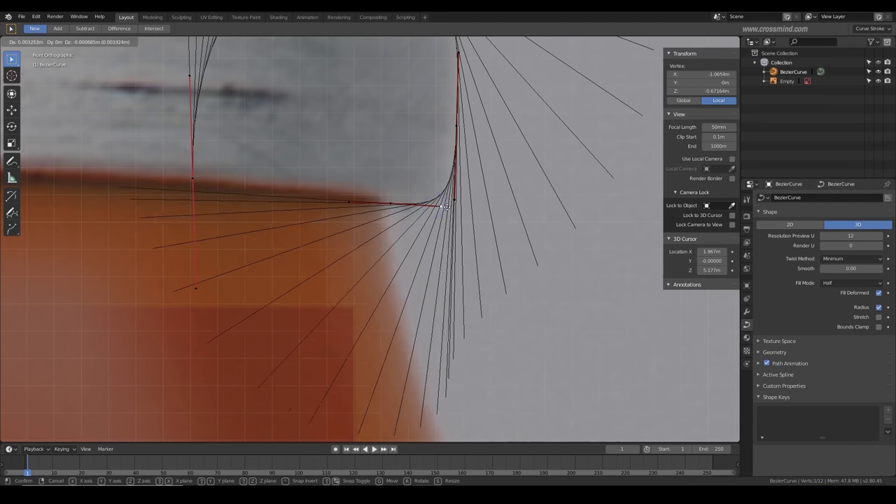
click(454, 204)
key(g)
click(455, 203)
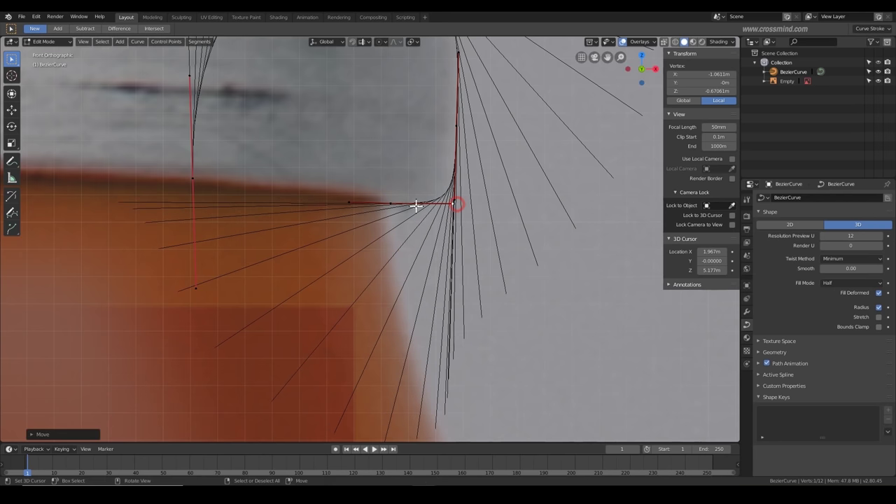
click(385, 203)
- Add a control point on the can's neck at about X -1.079 m, Z -0.706 m and bend the junction point's inner handle down along the neck
ctrl+right_click(404, 301)
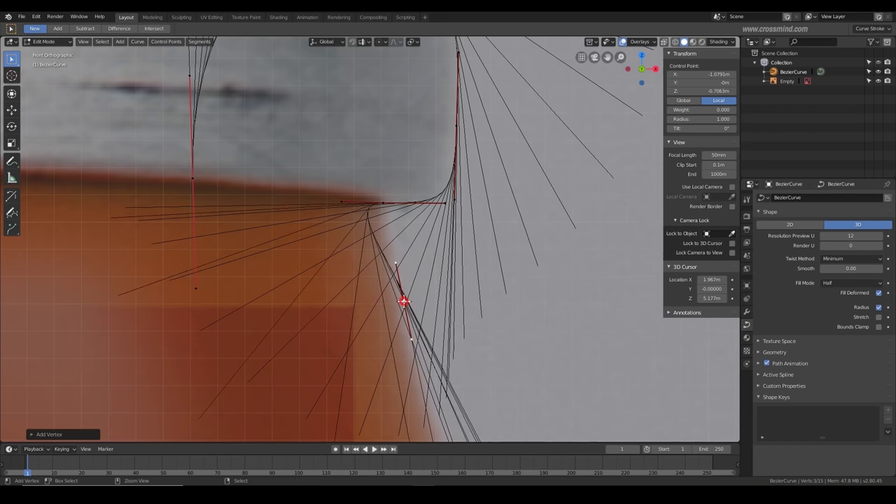
click(344, 203)
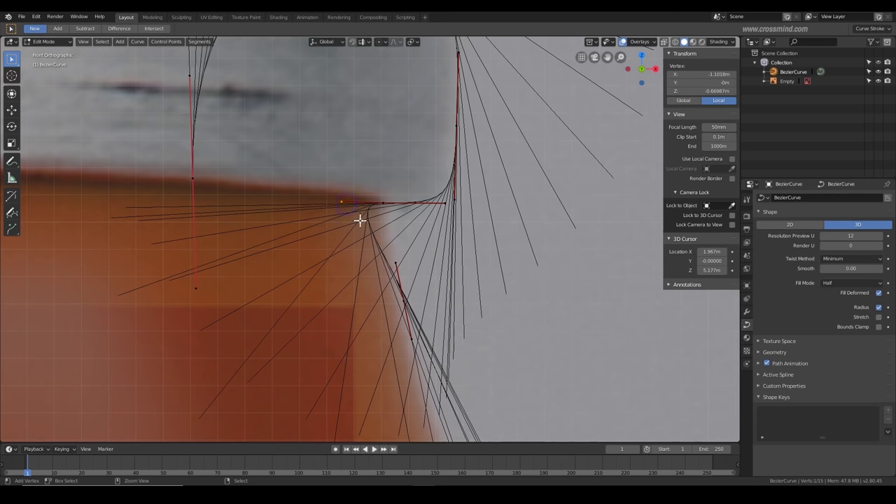
key(g)
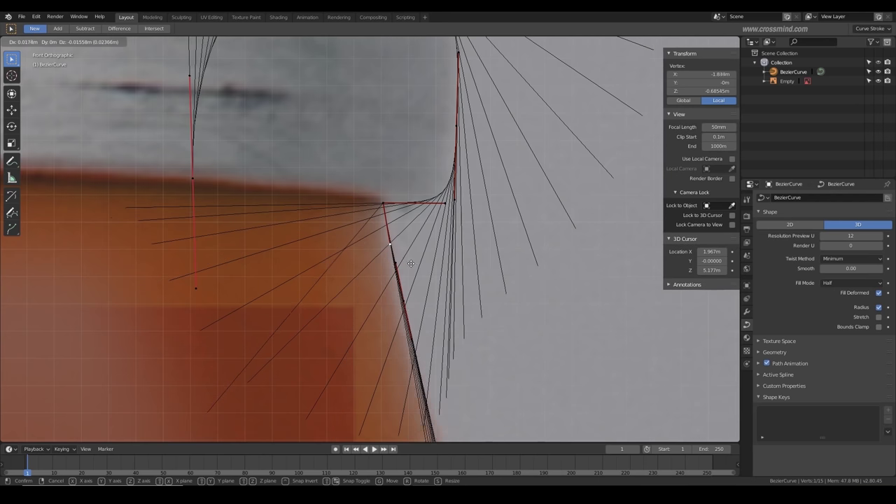
click(411, 263)
- Move the neck point down to about X -1.075 m, Z -0.716 m and rotate its handles along the neck's slope
scroll(440, 270, down, 2)
shift+middle_drag(454, 247, 427, 133)
scroll(430, 151, down, 2)
shift+middle_drag(404, 196, 403, 189)
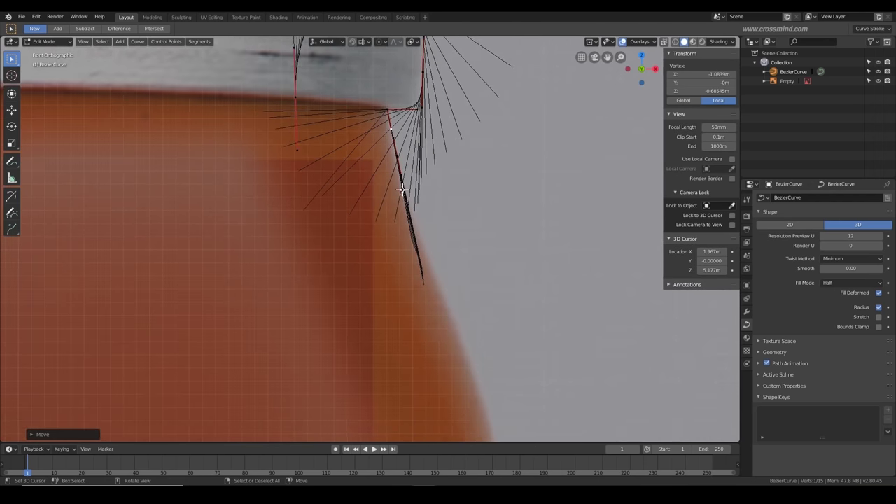
right_click(397, 160)
key(g)
click(453, 201)
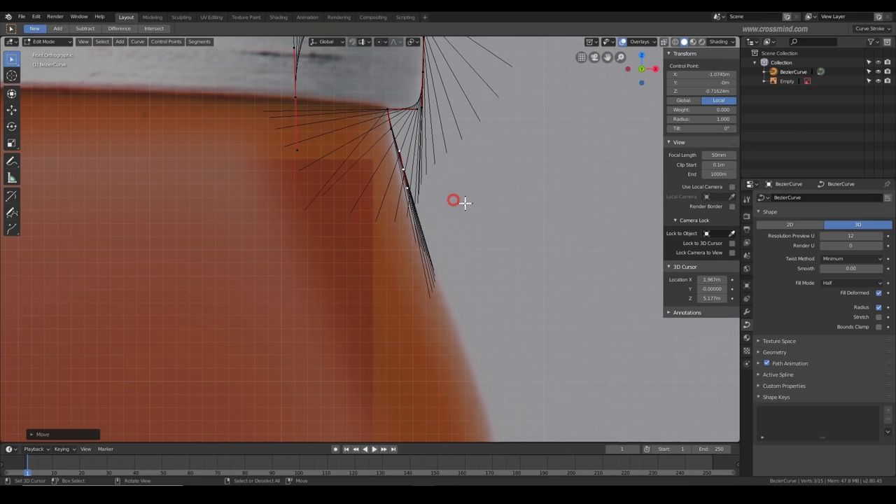
key(r)
click(510, 199)
- Lengthen the neck point's handles, move it down to about X -1.066 m, Z -0.748 m and realign its handles with the slope
key(s)
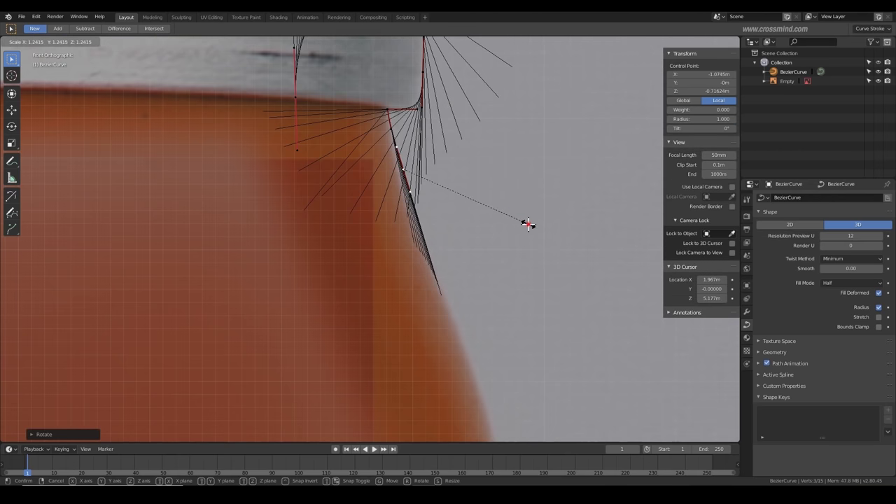
click(528, 223)
key(g)
click(540, 265)
key(r)
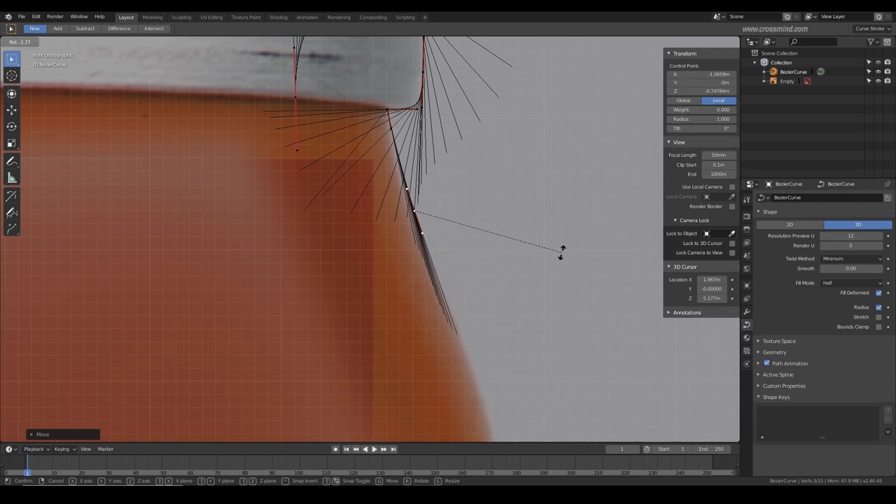
click(563, 252)
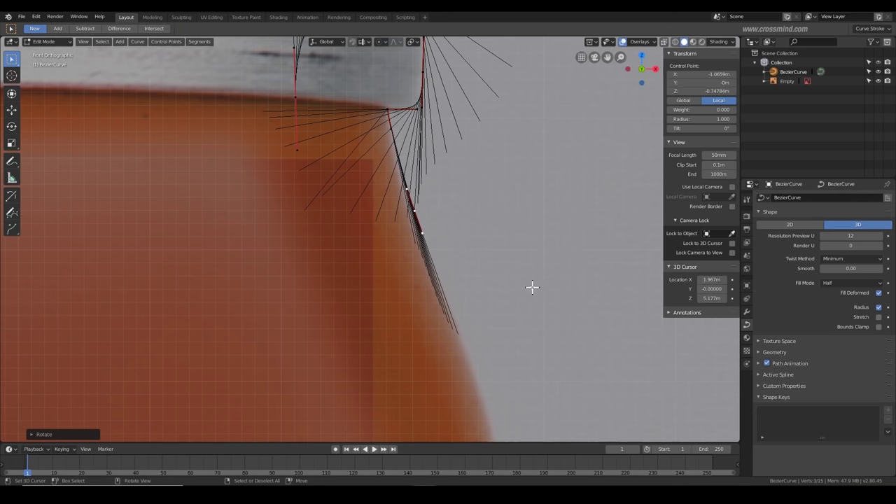
- Enlarge the neck point's handles further, nudge it to about X -1.064 m, Z -0.752 m and rotate them toward the shoulder
shift+middle_drag(532, 287, 497, 156)
key(s)
click(541, 214)
key(g)
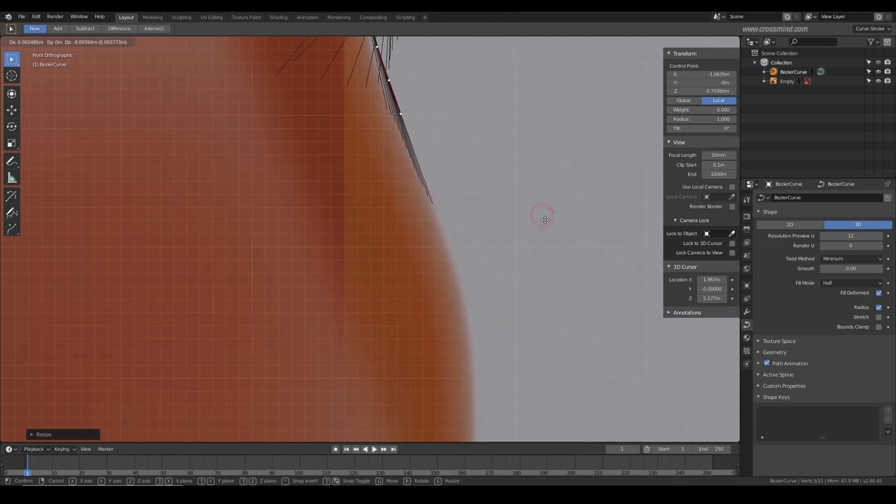
click(545, 222)
key(r)
click(567, 257)
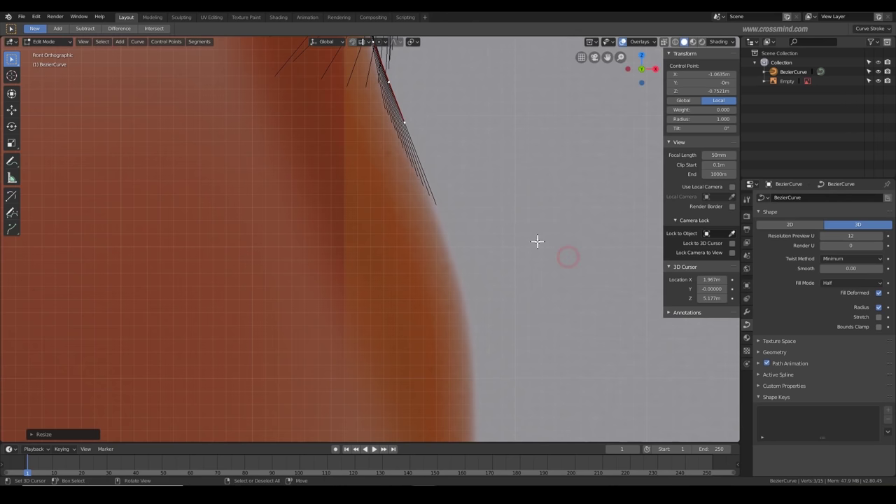
- Add a control point below the shoulder at about X -0.999 m, Z -0.975 m and rotate its handles to vertical along the can's side
ctrl+right_click(474, 375)
key(r)
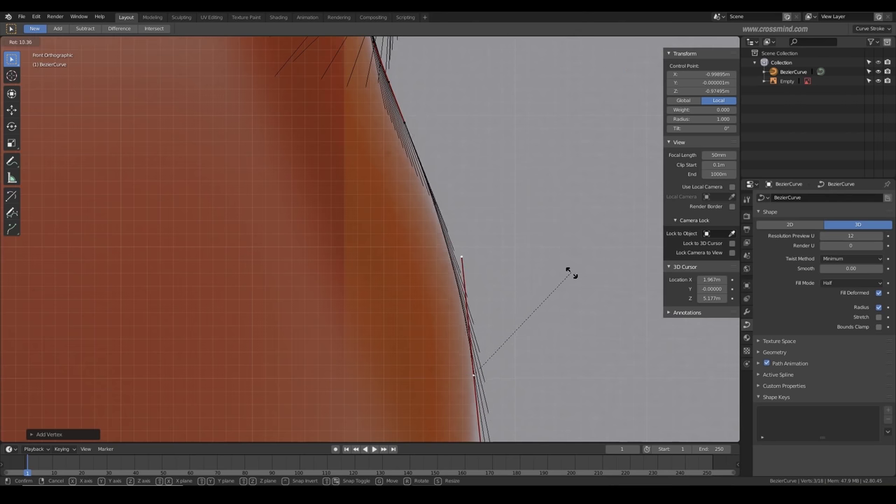
click(576, 284)
- Lengthen the handles of the shoulder control point along the can's vertical side
scroll(569, 272, down, 3)
shift+middle_drag(537, 254, 532, 255)
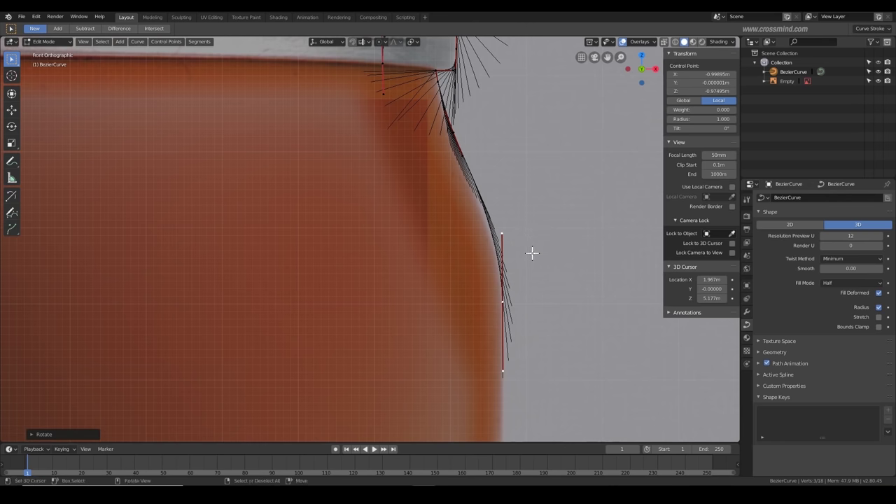
key(s)
click(544, 252)
scroll(530, 256, up, 1)
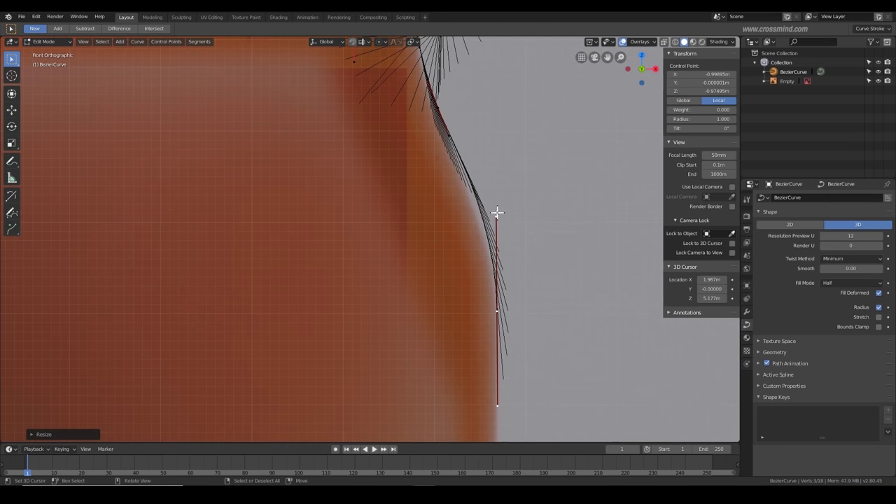
scroll(502, 264, up, 2)
scroll(503, 265, down, 2)
shift+middle_drag(510, 294, 495, 257)
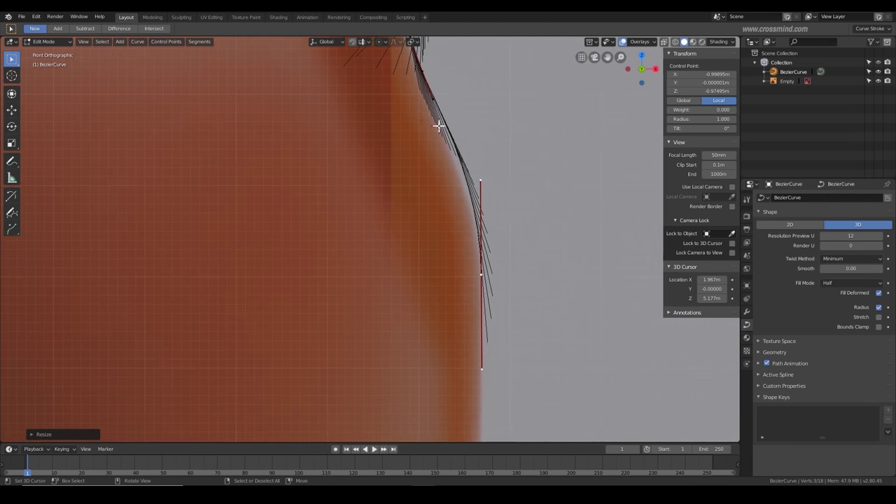
- Try greatly enlarging and rotating the shoulder point's handles, add a point at about X -0.816 m, Z -0.896 m, and undo these changes
key(s)
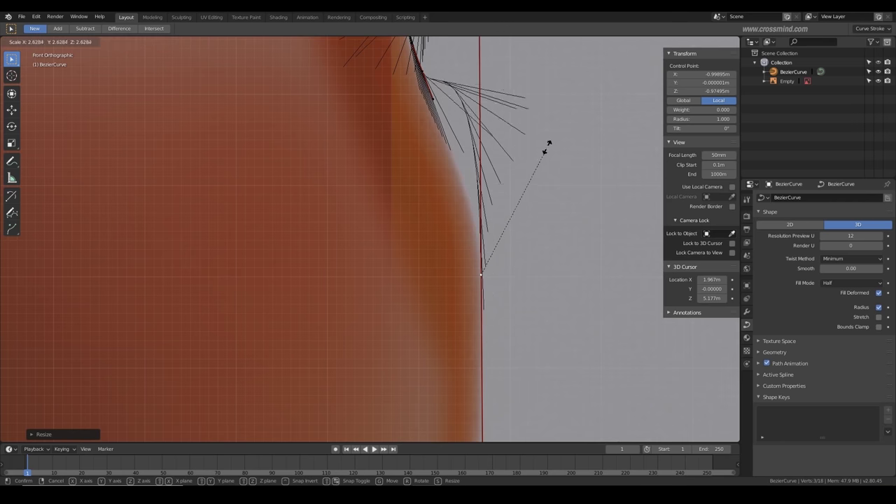
click(539, 159)
key(r)
click(476, 135)
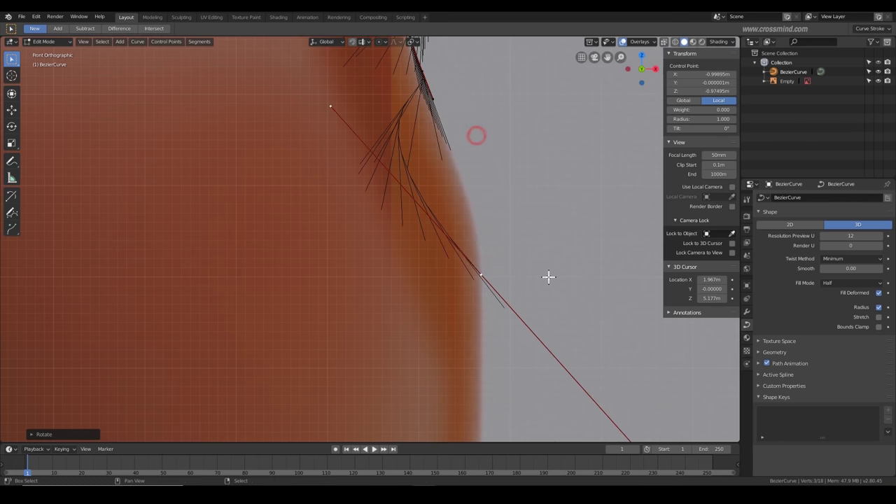
shift+middle_drag(548, 276, 553, 256)
ctrl+click(529, 216)
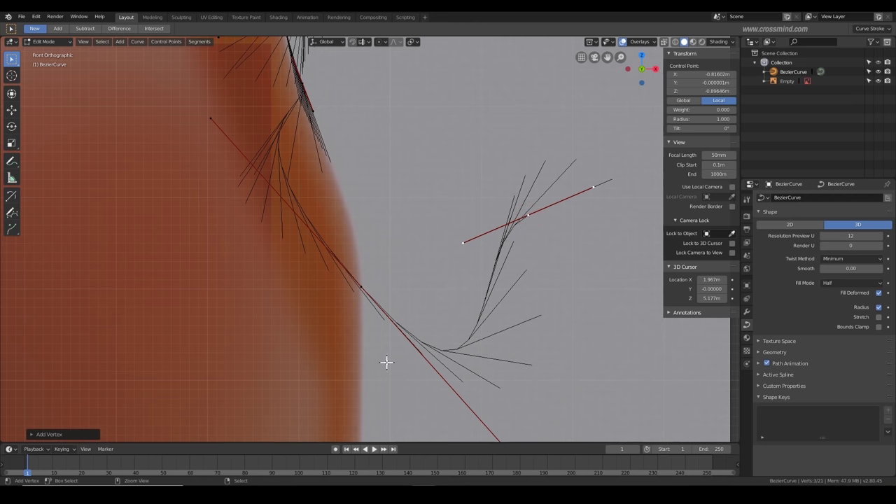
scroll(386, 295, down, 1)
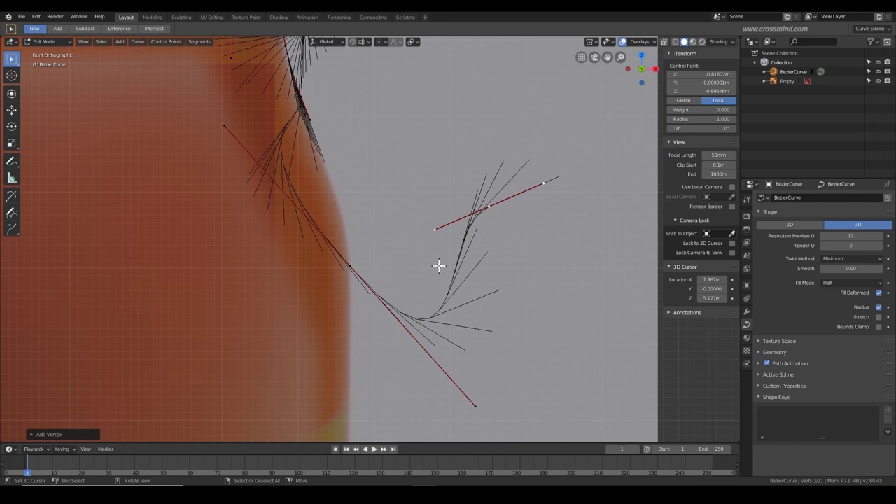
key(ctrl+z)
key(ctrl+z)
- Fine-tune the length of the shoulder point's vertical handles so the curve follows the shoulder in the reference image
shift+middle_drag(437, 252, 498, 270)
key(s)
click(519, 217)
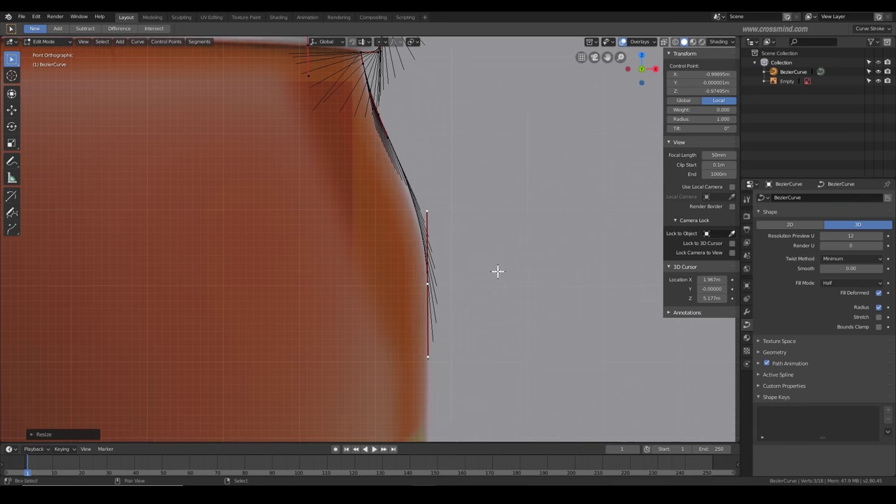
key(s)
click(530, 206)
shift+middle_drag(477, 306, 482, 287)
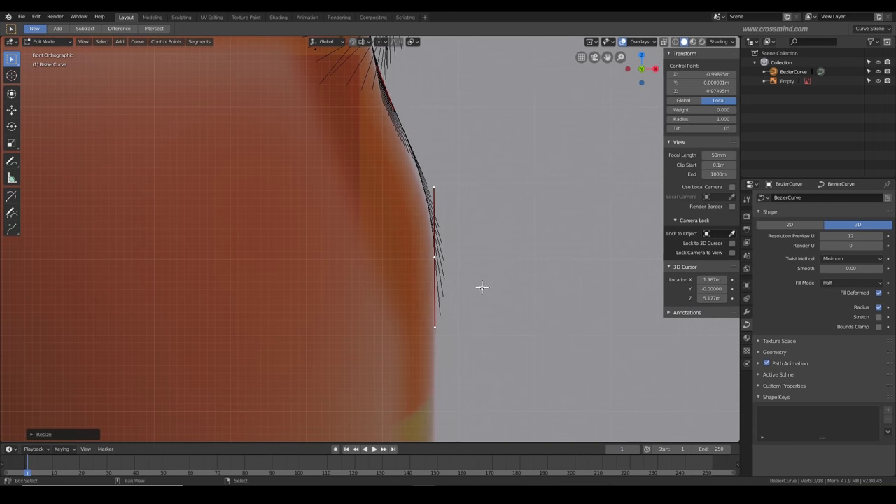
shift+middle_drag(485, 319, 496, 222)
key(s)
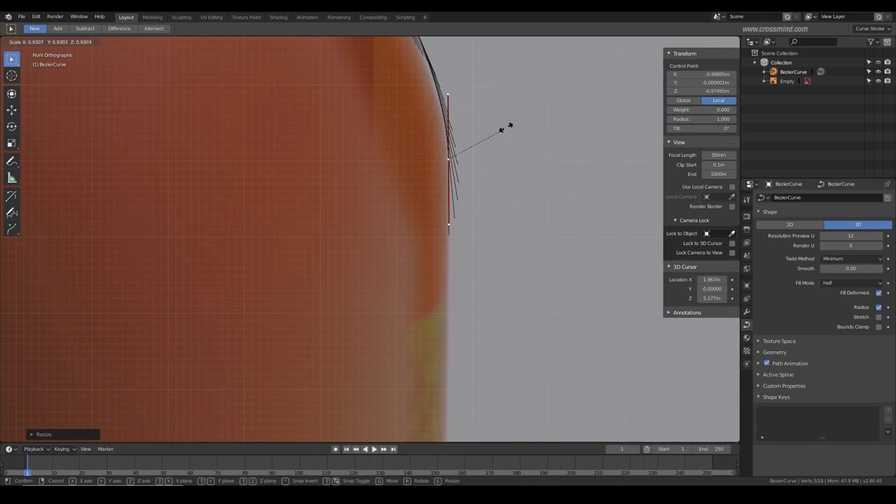
click(510, 120)
shift+middle_drag(490, 179, 484, 284)
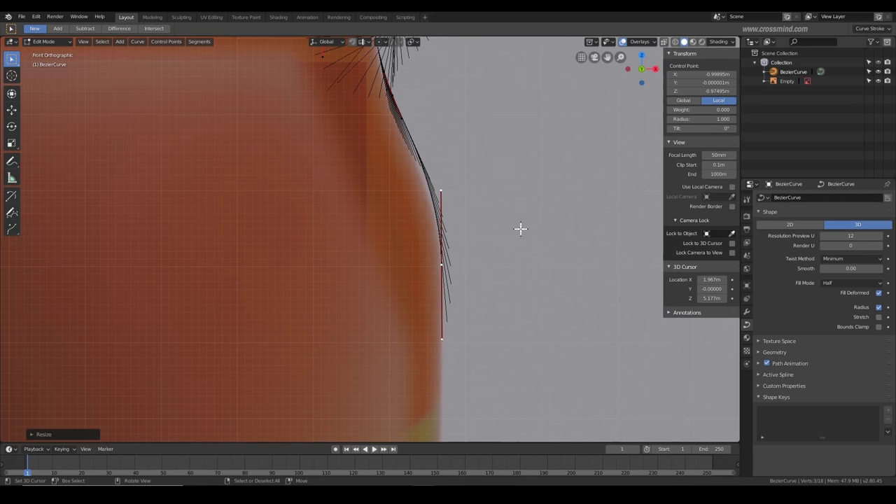
key(s)
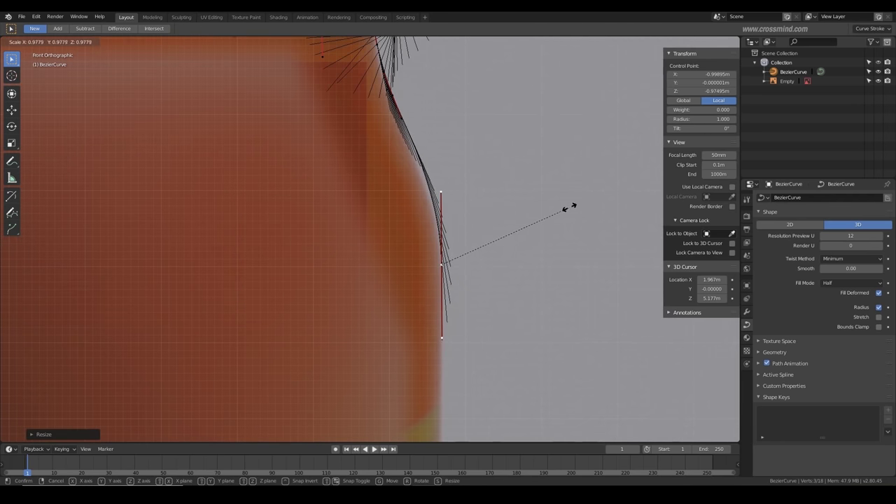
click(569, 207)
- Add a control point at the lower end of the can's side at about X -1.018 m, Z -4.781 m and shorten its handles
shift+middle_drag(484, 229, 508, 105)
scroll(490, 231, down, 2)
scroll(497, 309, down, 5)
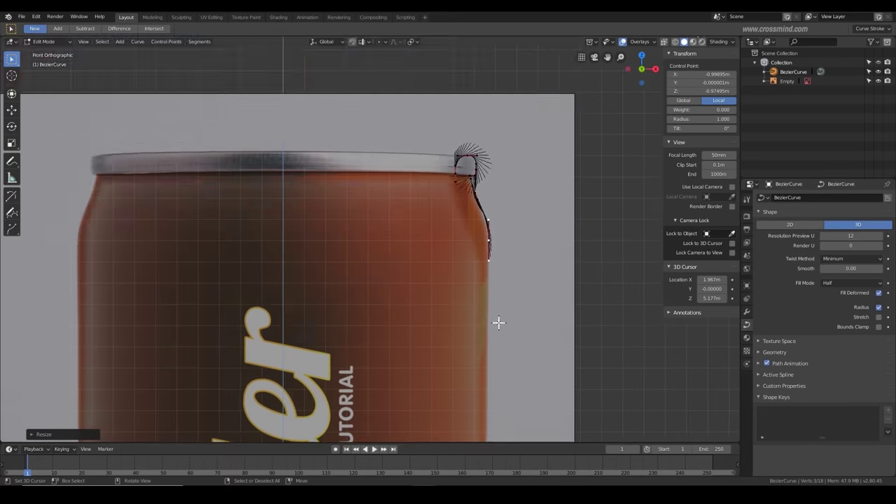
shift+middle_drag(497, 322, 482, 140)
scroll(490, 283, down, 4)
scroll(462, 273, up, 6)
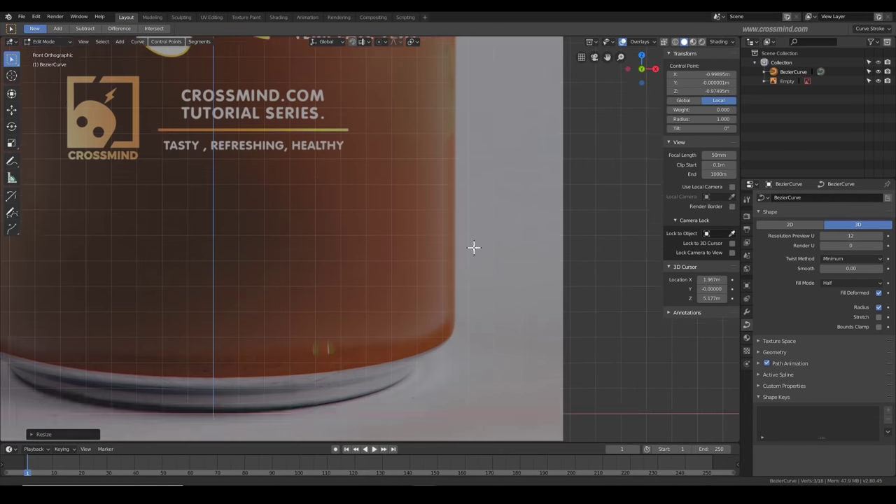
scroll(490, 252, down, 6)
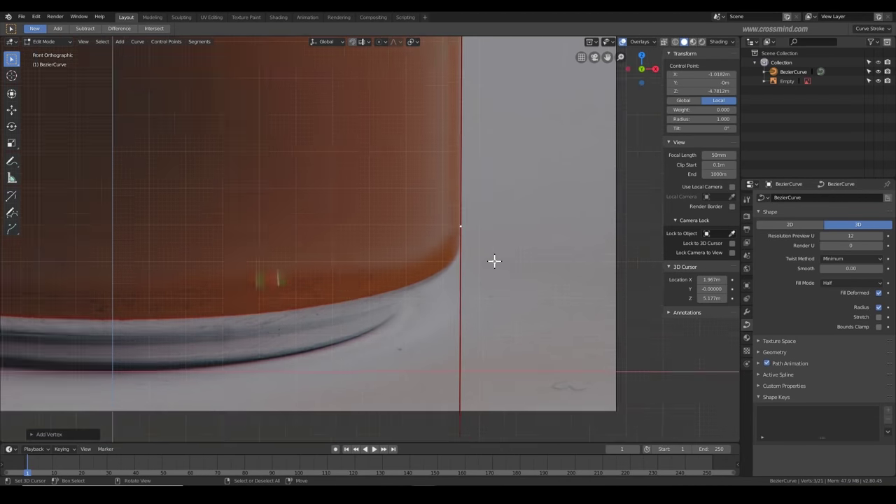
scroll(475, 203, up, 5)
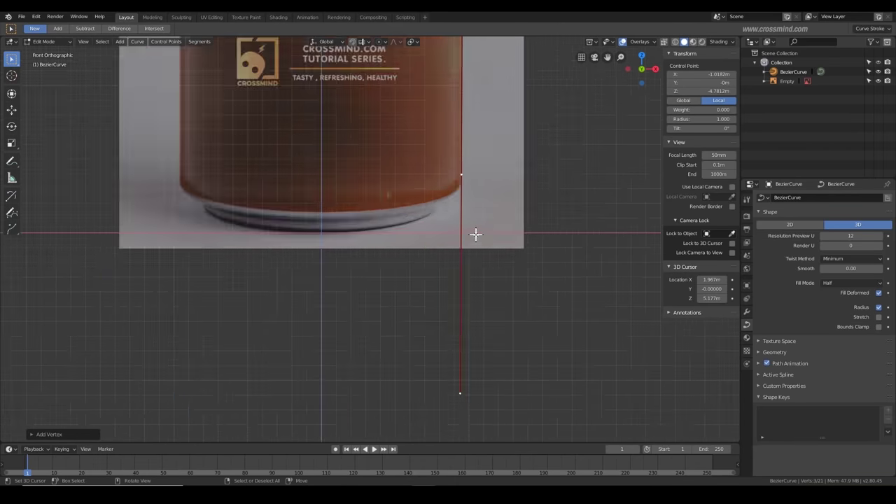
scroll(530, 274, down, 1)
key(s)
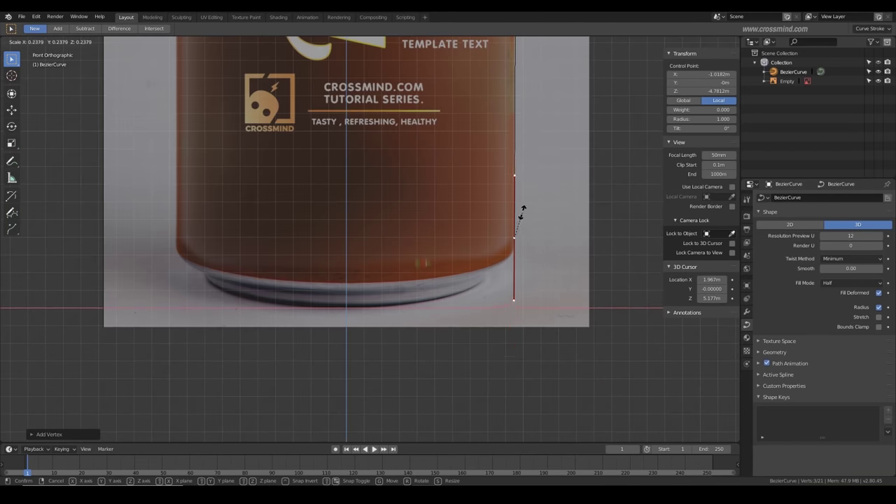
click(580, 185)
scroll(525, 256, up, 3)
scroll(572, 208, up, 1)
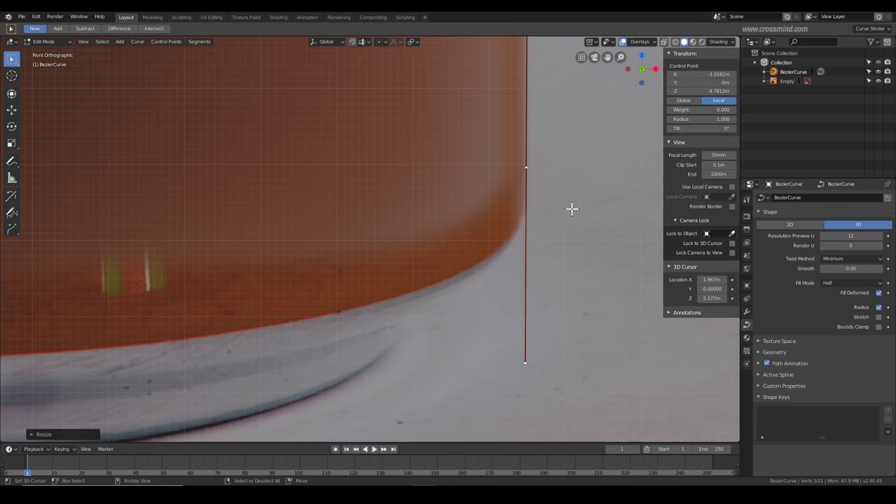
key(s)
click(558, 143)
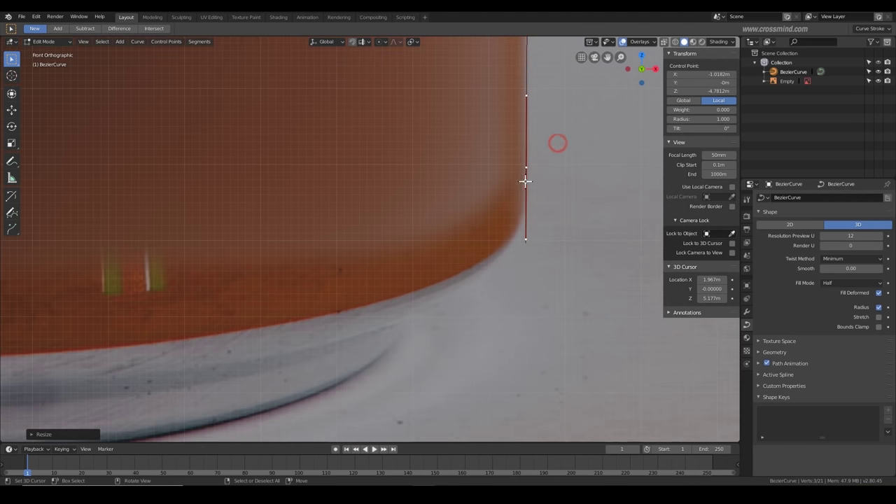
- Move the lower side point to about X -1.020 m, Z -4.802 m and refine its handle length
key(s)
click(576, 194)
key(g)
click(580, 206)
key(s)
click(605, 210)
key(g)
click(604, 215)
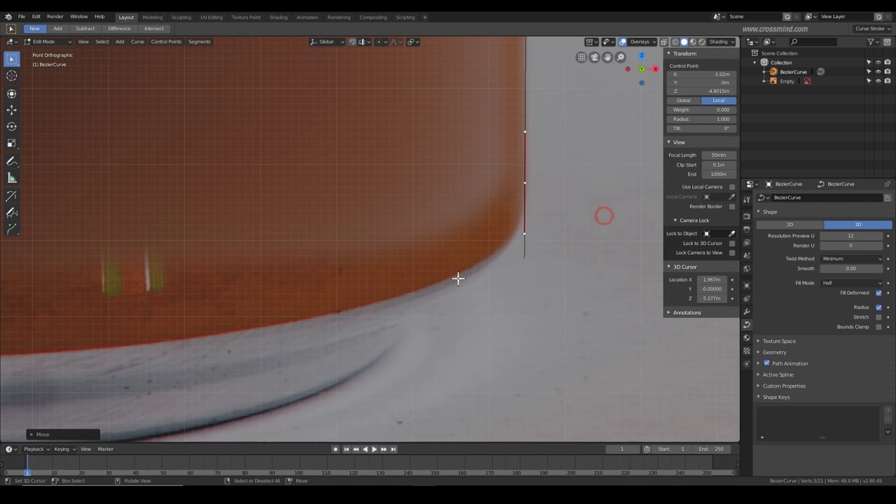
- Add a control point below the can's rounded bottom corner at about X -1.082 m, Z -4.923 m with its handles rotated nearly horizontal
ctrl+right_click(473, 273)
key(r)
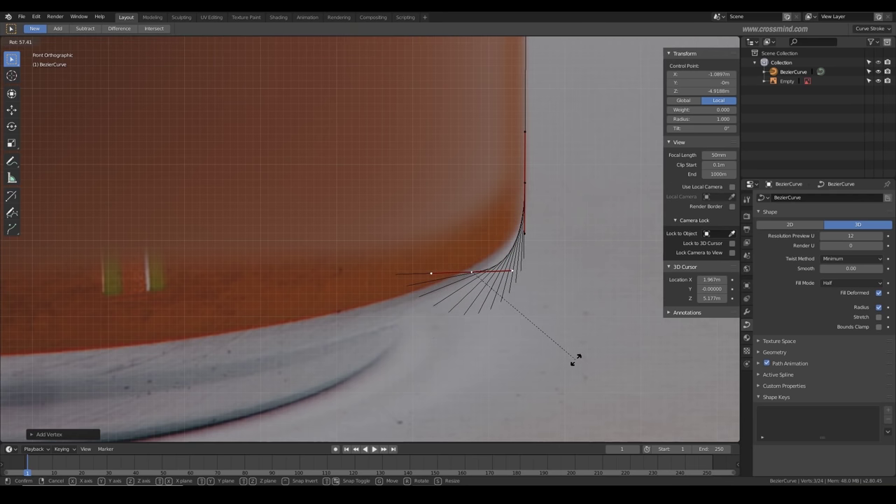
click(645, 254)
key(r)
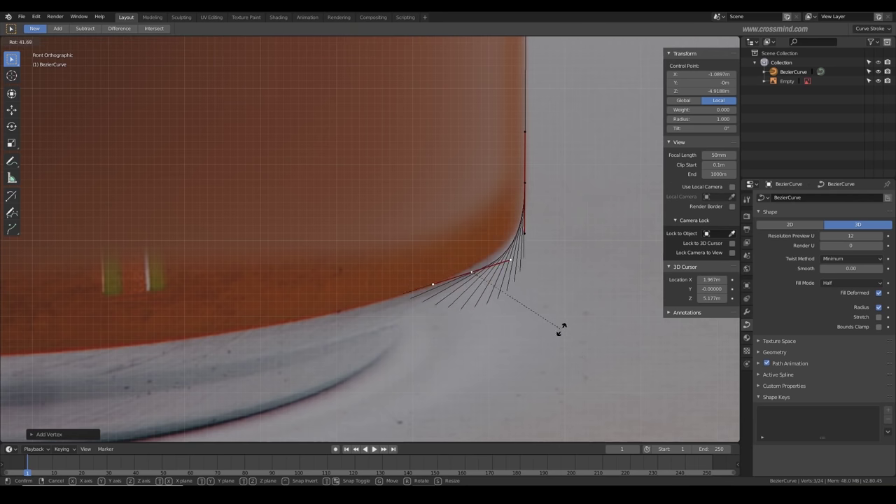
click(548, 358)
key(g)
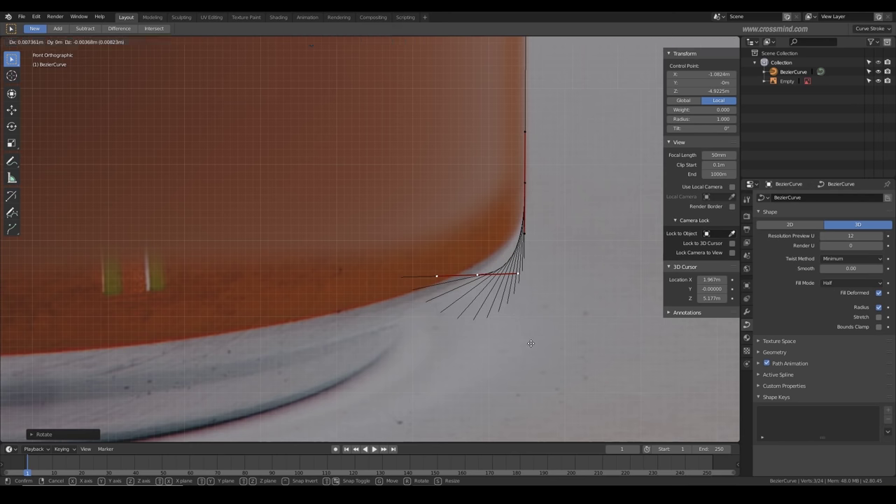
click(530, 343)
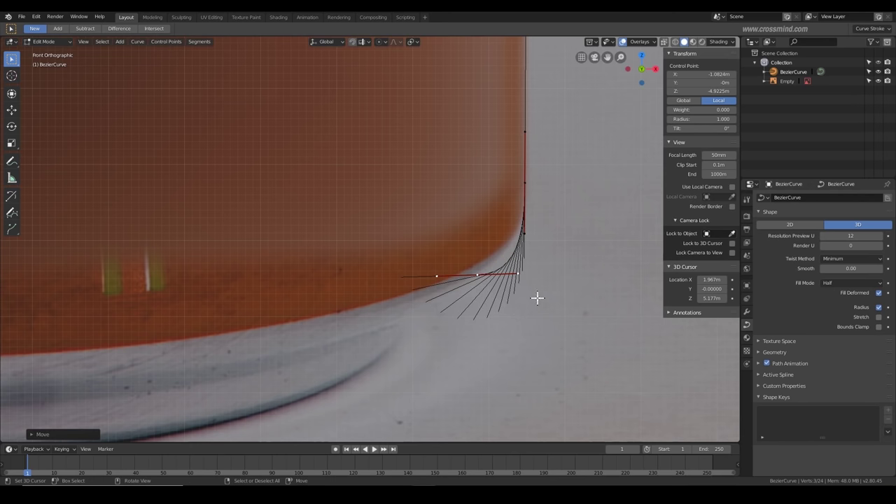
- Move the bottom corner point to about X -1.088 m, Z -4.925 m, level its handles and lengthen them slightly
scroll(536, 296, up, 2)
key(g)
click(510, 296)
key(r)
click(551, 261)
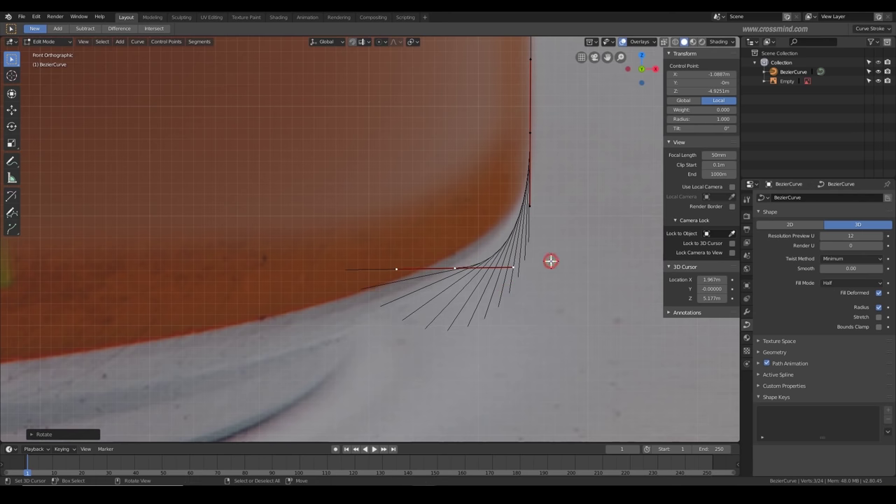
key(s)
click(558, 261)
key(g)
click(559, 260)
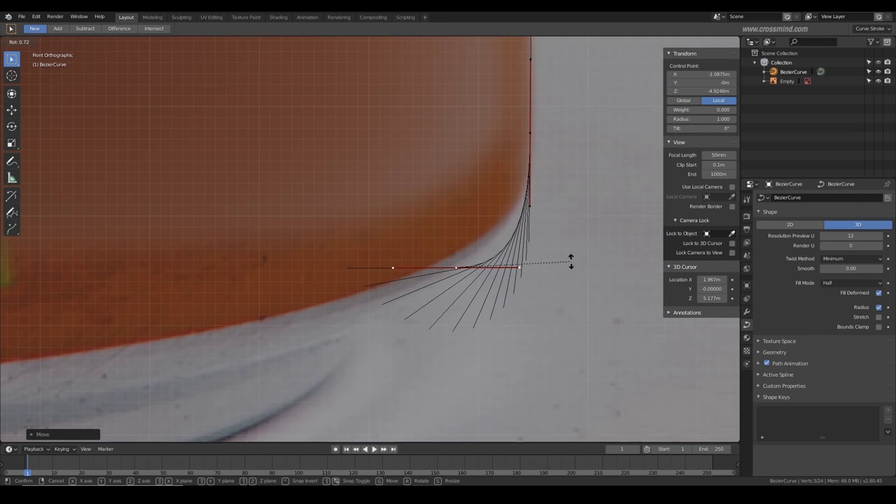
key(g)
click(521, 273)
- Resize the bottom corner point's handles and shift the point to about X -1.091 m, Z -4.926 m
shift+middle_drag(455, 231, 491, 244)
scroll(475, 234, down, 3)
scroll(489, 246, up, 2)
key(s)
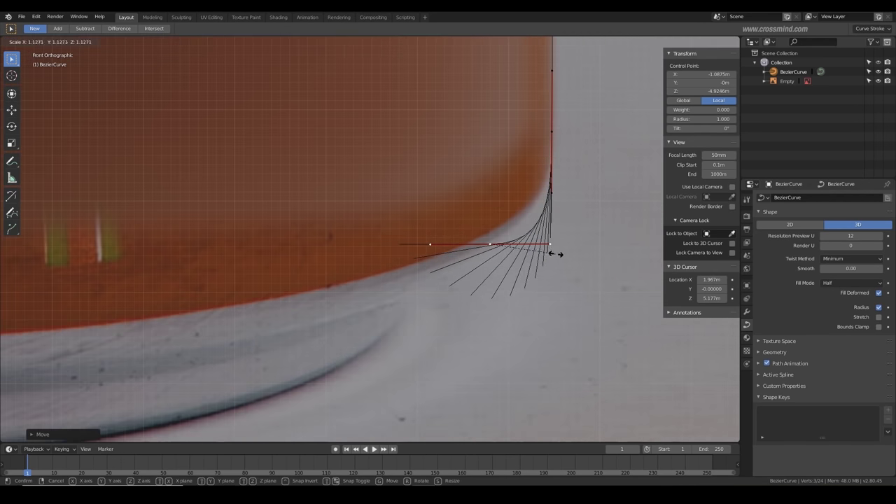
click(557, 254)
key(g)
click(553, 255)
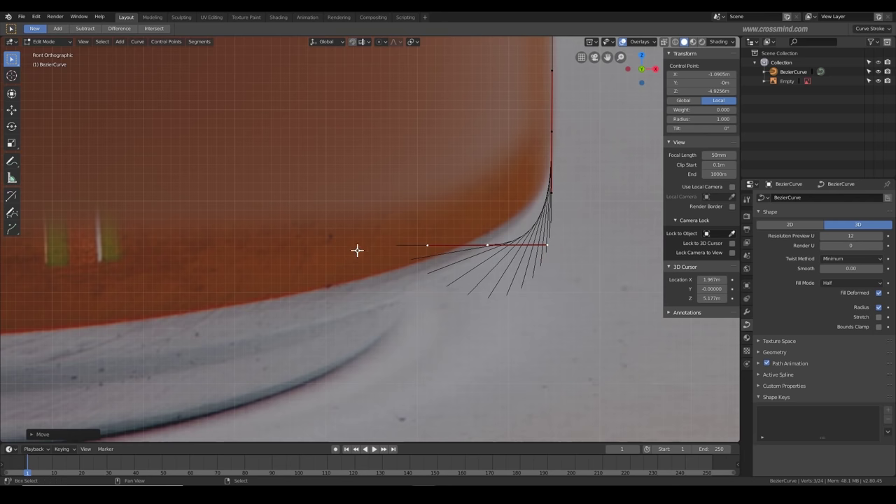
- Nudge the bottom corner point inward to about X -1.094 m, keeping Z at about -4.926 m
scroll(357, 250, down, 6)
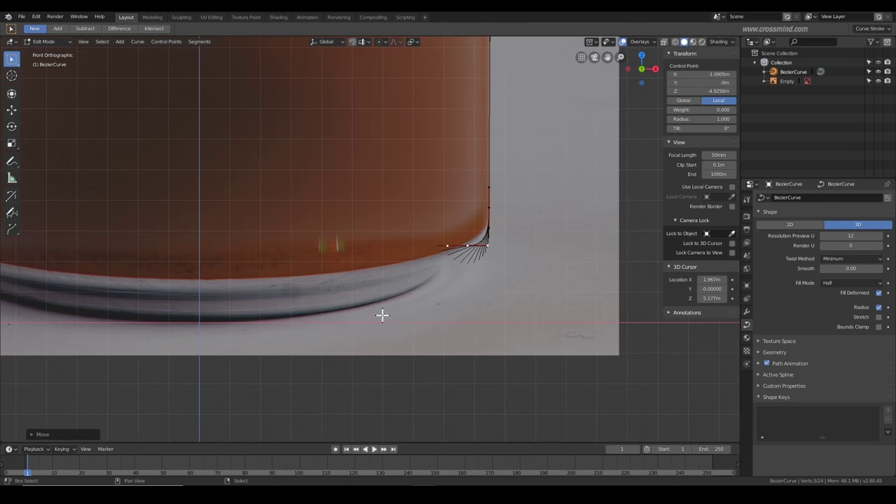
shift+middle_drag(291, 289, 321, 321)
scroll(442, 321, up, 3)
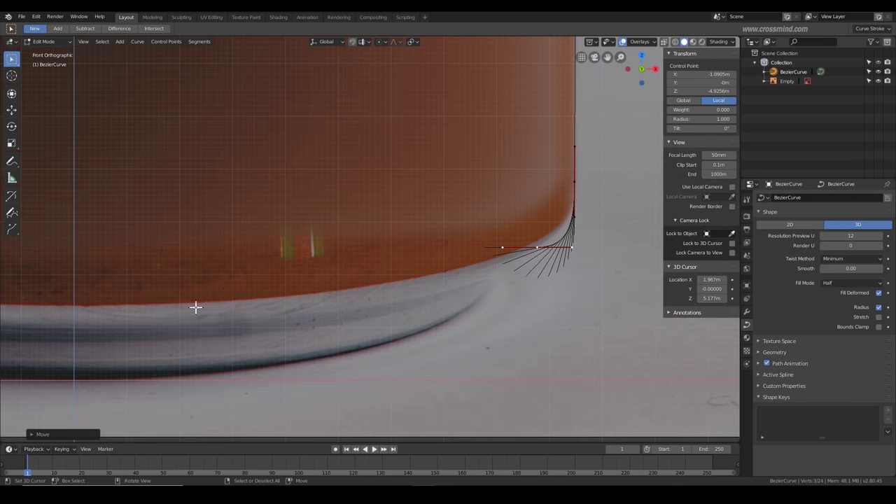
scroll(514, 270, up, 2)
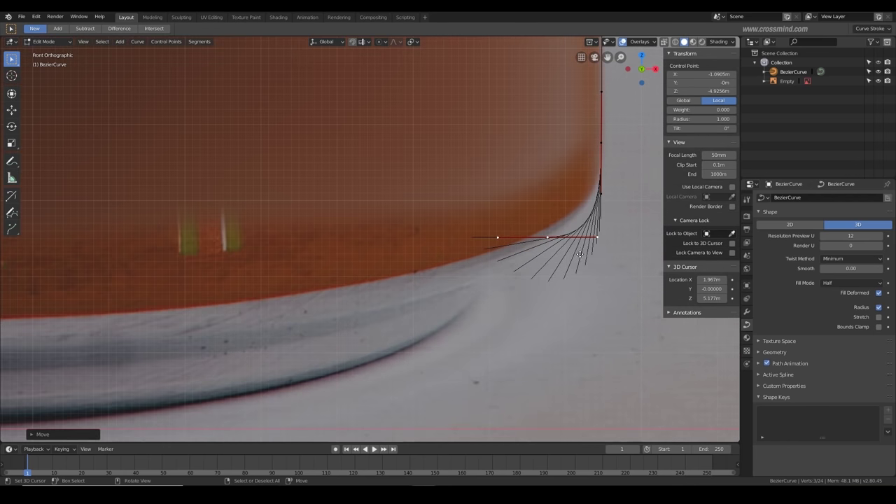
key(g)
click(579, 255)
shift+middle_drag(561, 266, 549, 265)
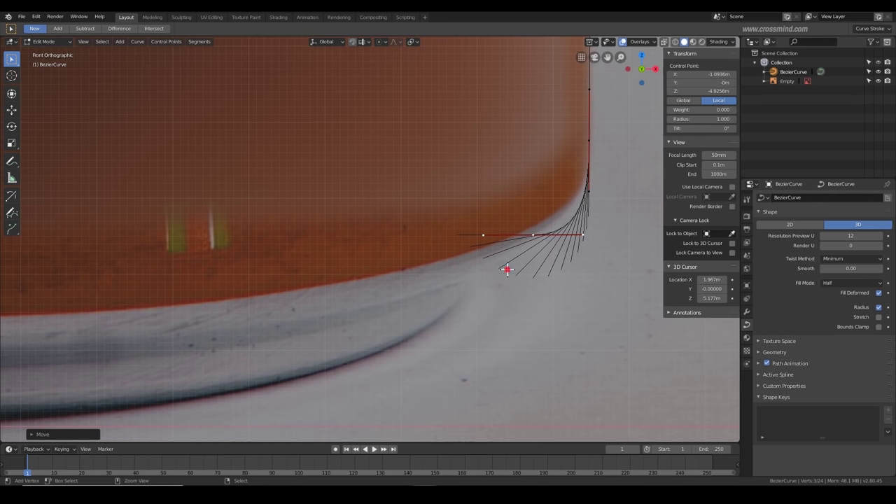
- Add a control point beneath the bottom corner at about X -1.151 m, Z -4.985 m and rotate its handles nearly vertical
ctrl+click(508, 269)
key(g)
click(581, 272)
key(r)
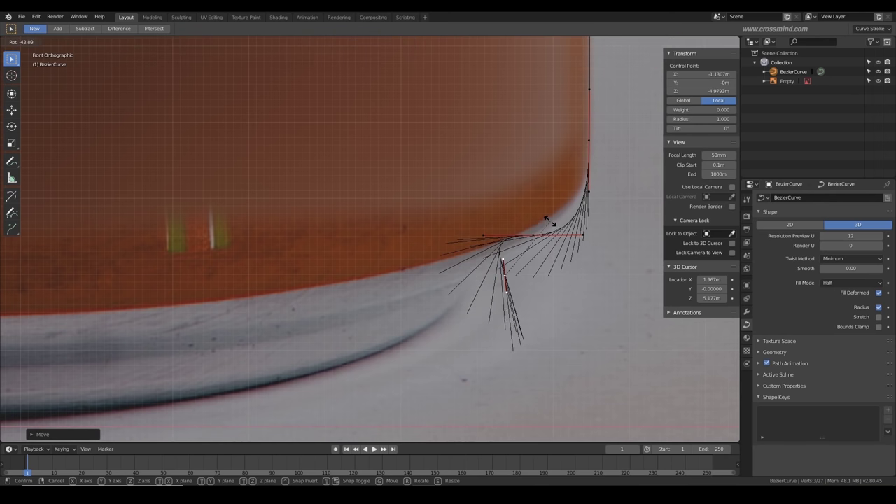
click(554, 225)
key(g)
click(548, 243)
key(g)
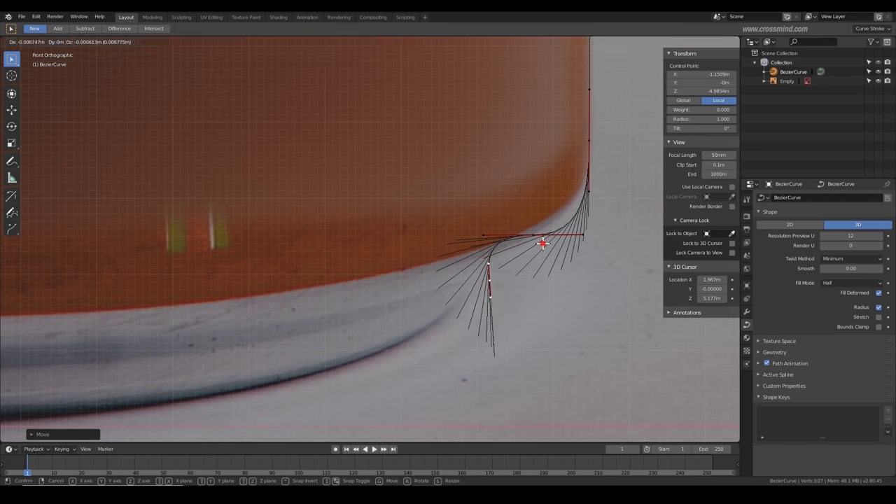
click(542, 243)
- Add a control point on the can's base at about X -1.240 m, Z -5.053 m with lengthened, level handles
scroll(462, 319, down, 2)
ctrl+right_click(454, 313)
key(r)
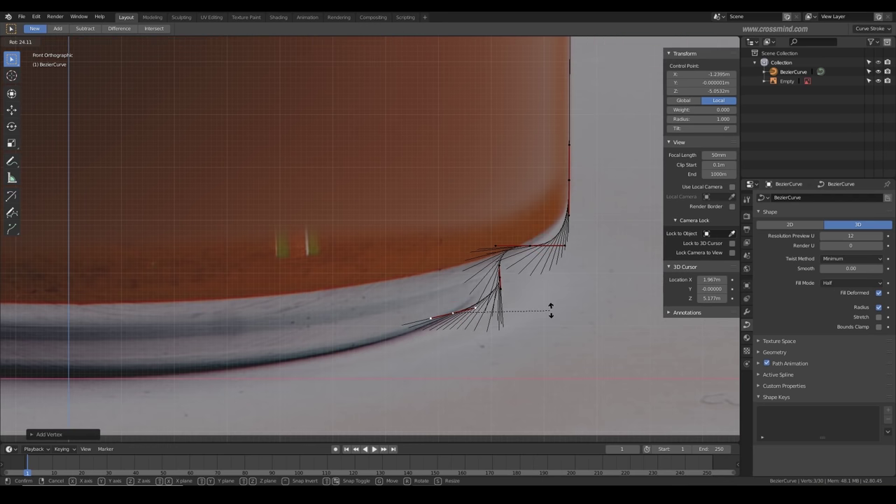
click(551, 320)
key(s)
click(618, 346)
key(r)
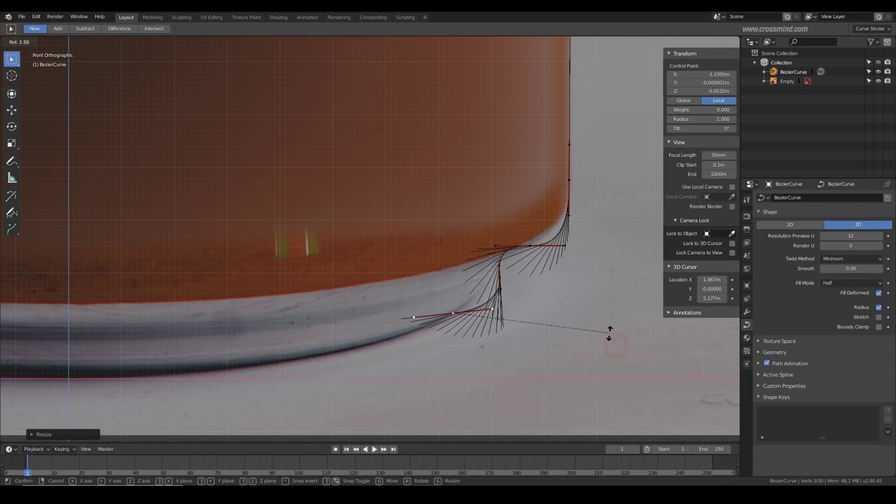
click(609, 351)
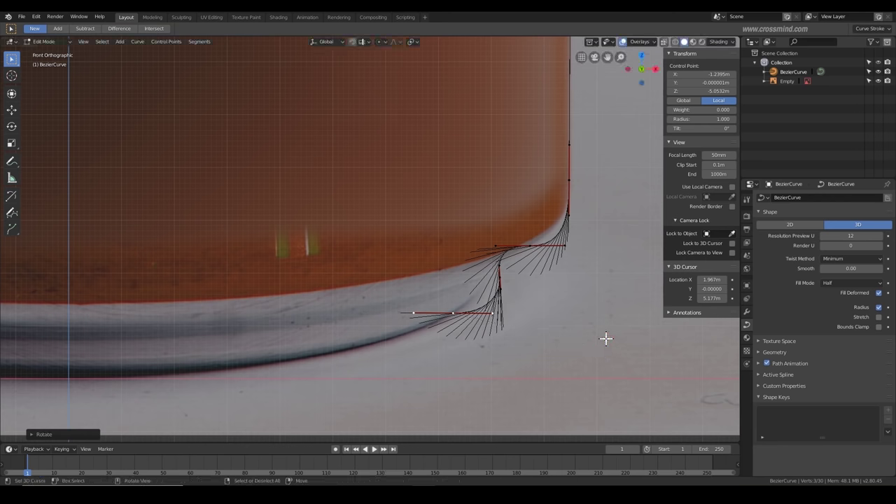
- Extrude the base point along the X axis to the can's centre line at about X -1.966 m
key(e)
key(x)
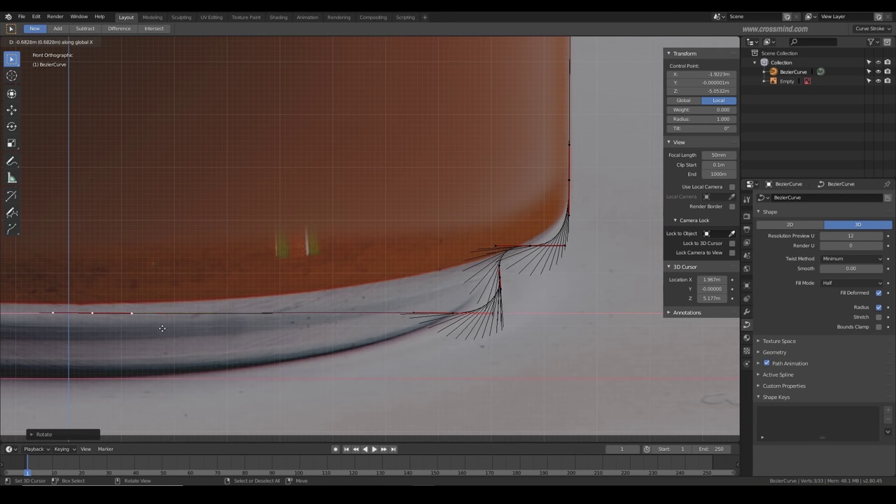
click(147, 336)
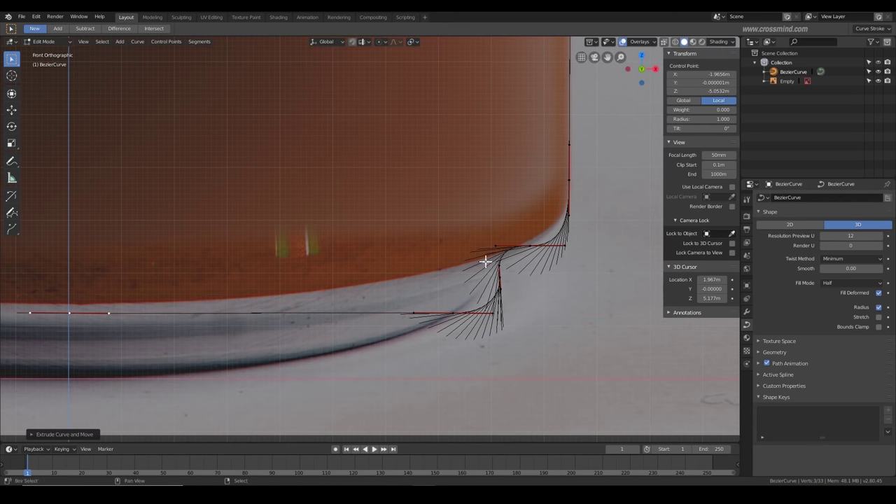
- Rotate the handles of the point beneath the bottom corner to vertical and move the point slightly to refine the step
scroll(501, 262, up, 3)
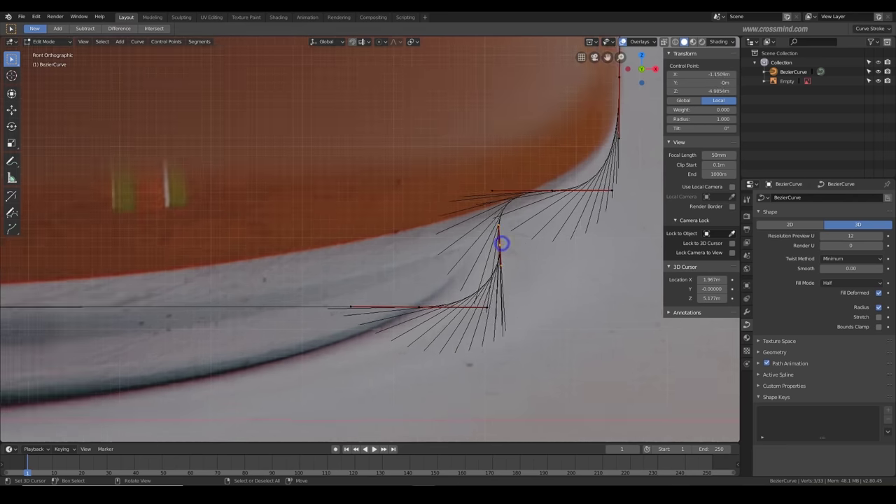
key(r)
click(577, 230)
key(g)
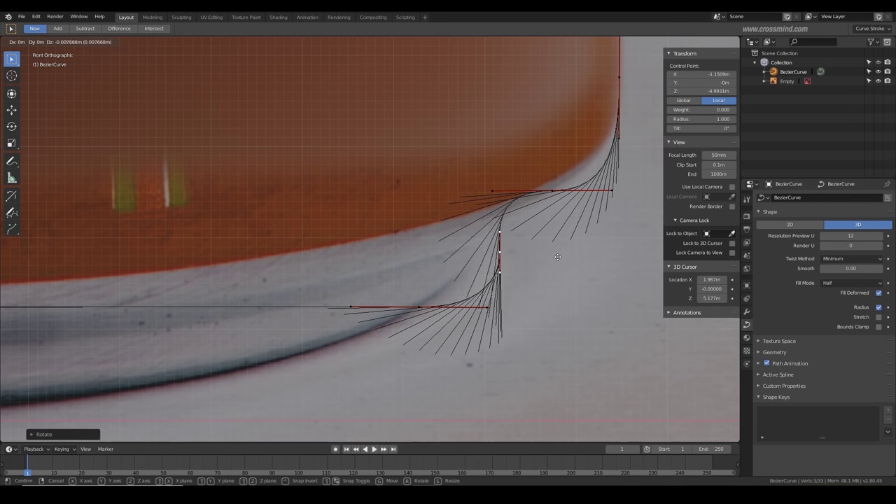
click(560, 255)
right_click(567, 248)
click(490, 256)
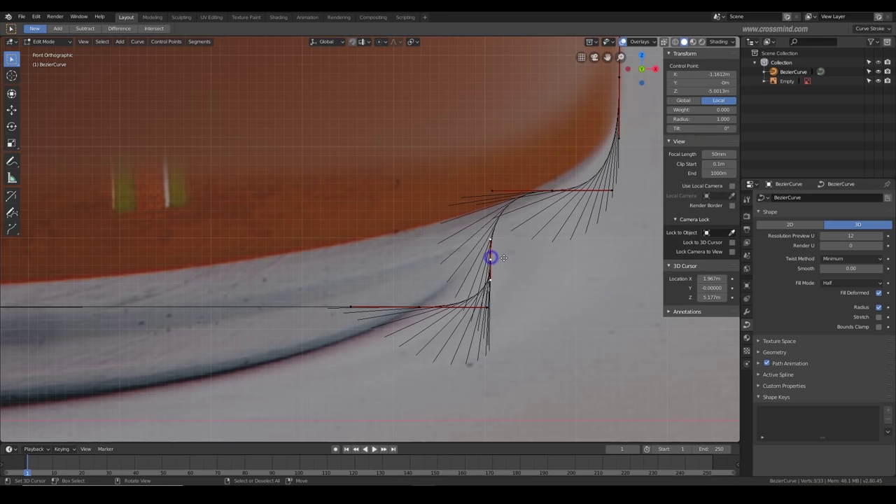
key(g)
click(508, 254)
- Move the base's outer control point outward to about X -1.224 m, Z -5.053 m
click(420, 306)
key(g)
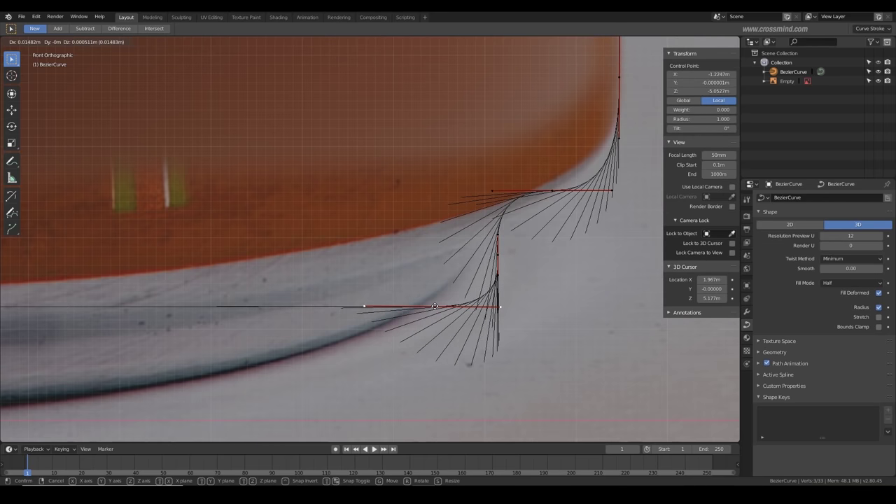
click(434, 306)
- Save the Blender file as "CAN .blend" in the Files folder
scroll(557, 236, down, 3)
scroll(606, 249, down, 6)
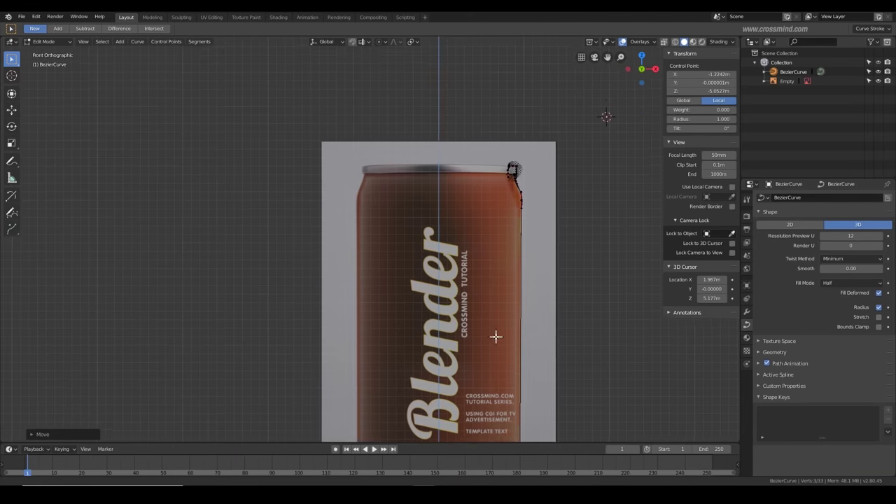
shift+middle_drag(495, 337, 504, 231)
scroll(504, 232, up, 2)
key(ctrl+s)
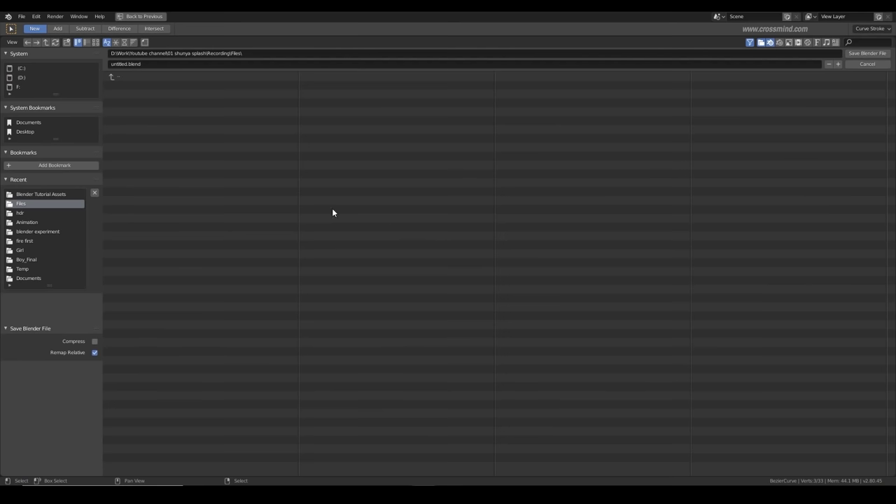
click(164, 64)
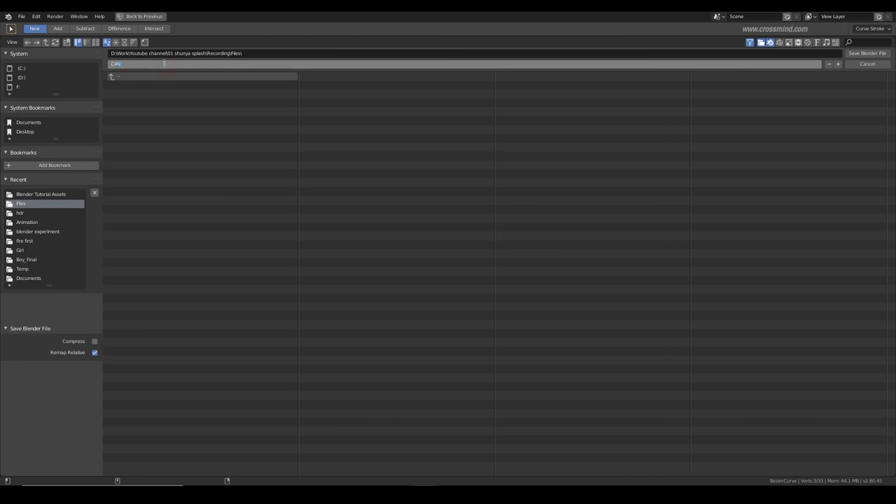
text(CAN)
click(356, 166)
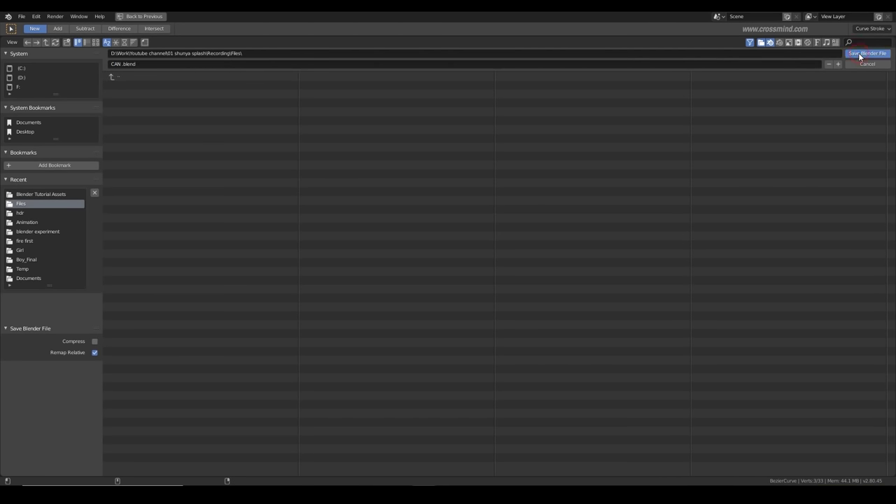
click(859, 53)
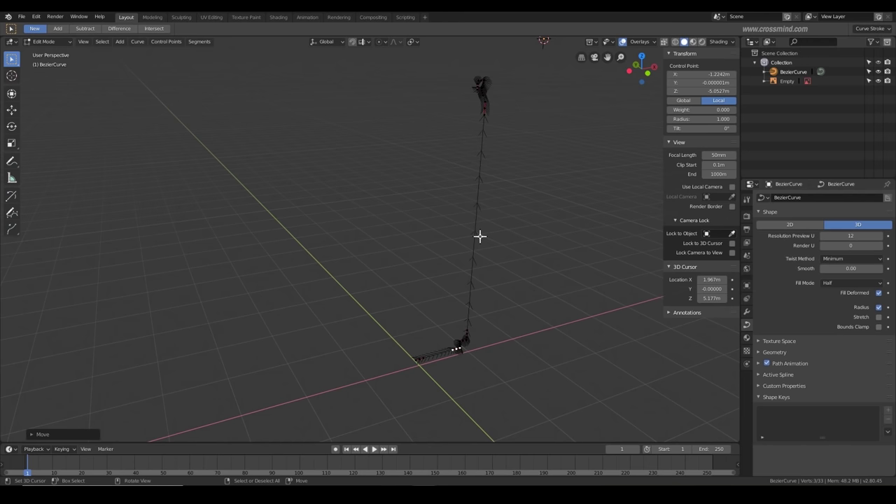
- Rename the Bezier curve object to CAN CURVE
key(KP_1)
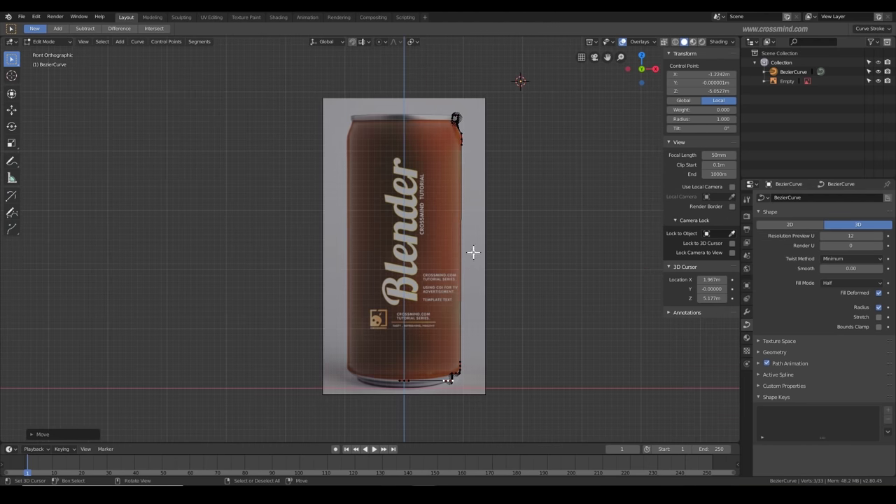
click(791, 73)
text(CAN CU)
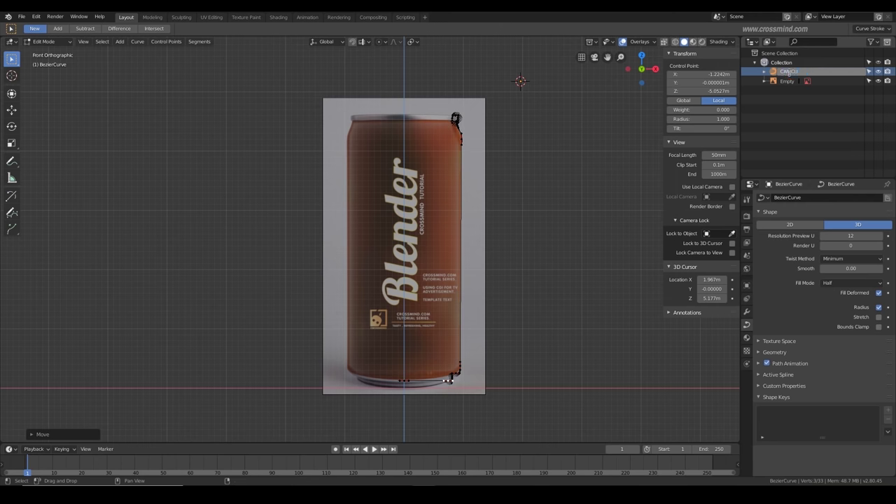
text(RVE)
key(Return)
- Switch CAN CURVE to Object Mode and return to the front orthographic view
shift+middle_drag(476, 175, 473, 165)
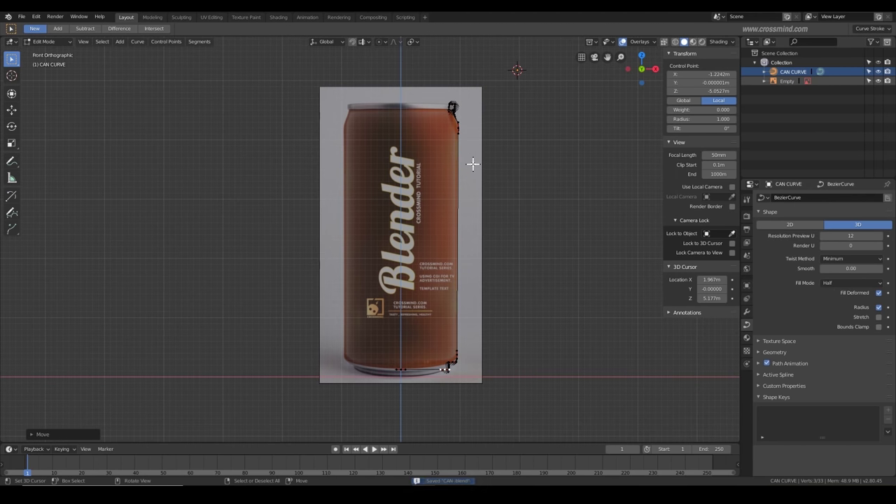
scroll(472, 163, up, 1)
key(ctrl+Tab)
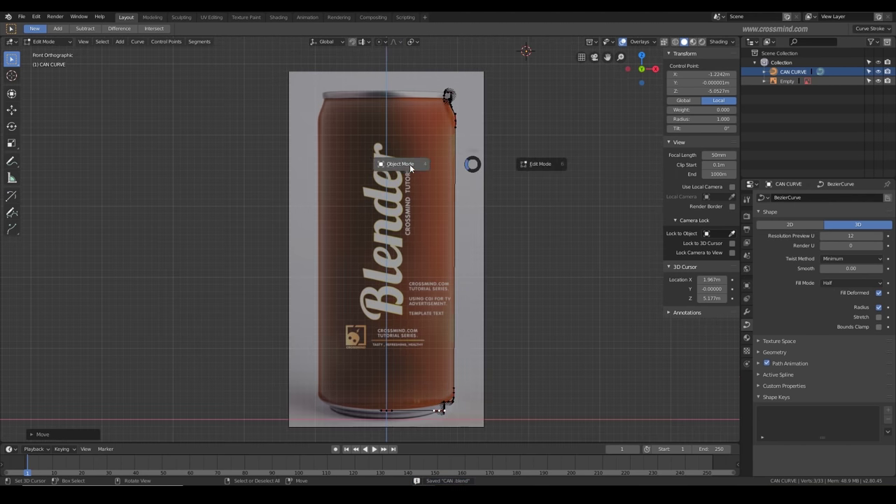
click(410, 168)
middle_drag(456, 243, 397, 334)
key(KP_1)
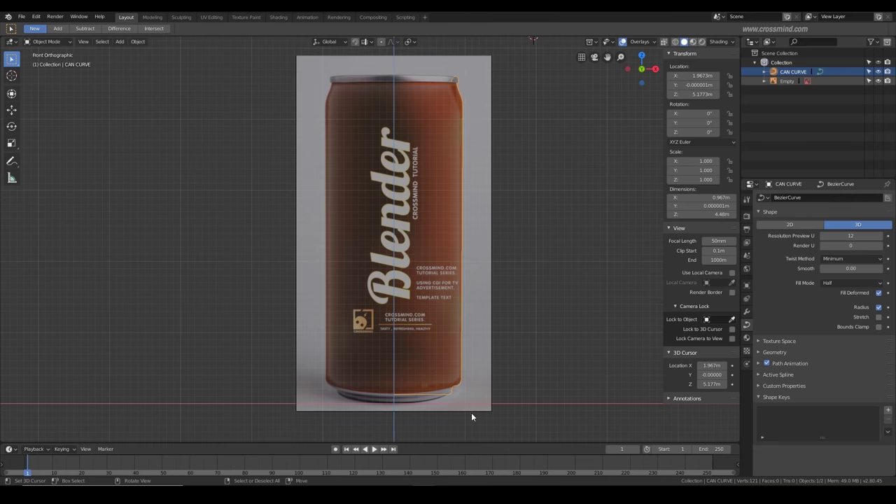
- Snap the 3D cursor to the world origin beneath the can
shift+middle_drag(448, 413, 428, 290)
scroll(428, 289, up, 4)
shift+middle_drag(455, 235, 475, 299)
scroll(476, 299, down, 2)
shift+middle_drag(497, 236, 513, 305)
key(shift+a)
key(shift+s)
click(543, 256)
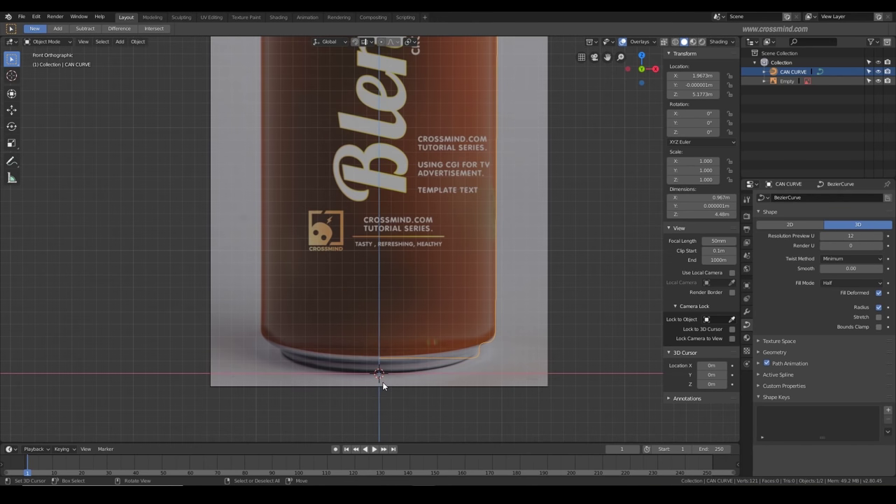
- Set the origin of CAN CURVE to the 3D cursor
middle_drag(382, 382, 449, 213)
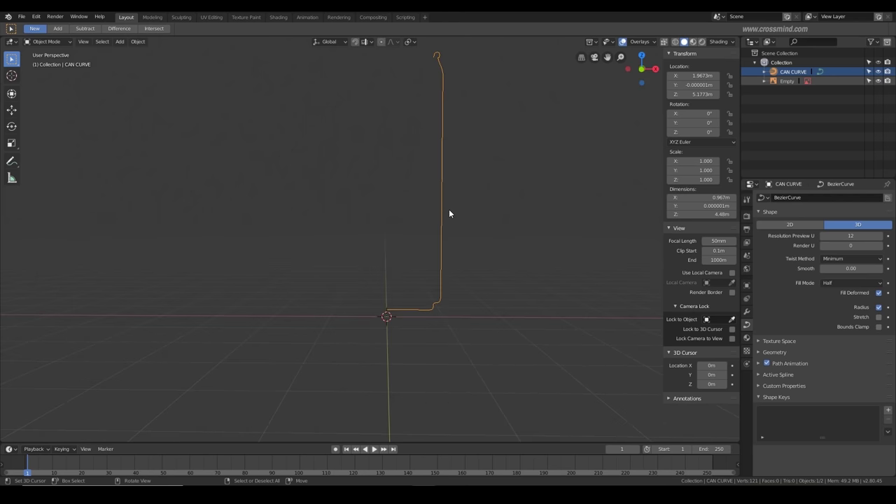
click(139, 42)
click(179, 61)
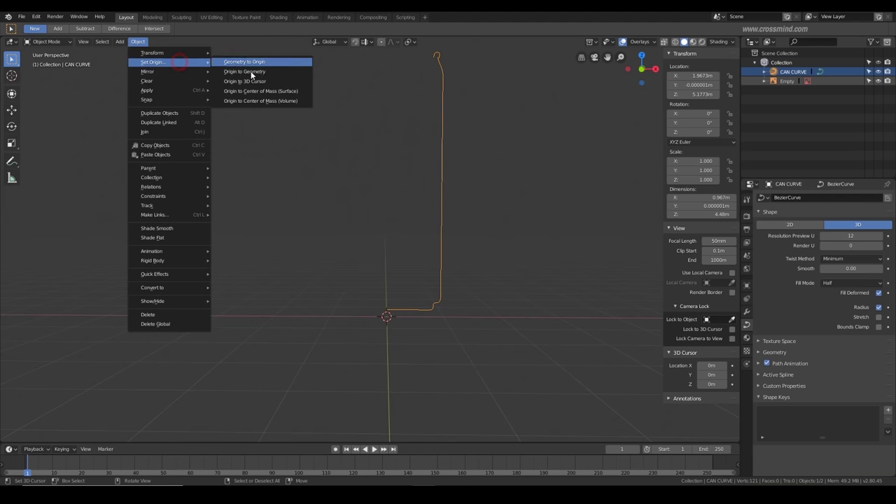
click(257, 82)
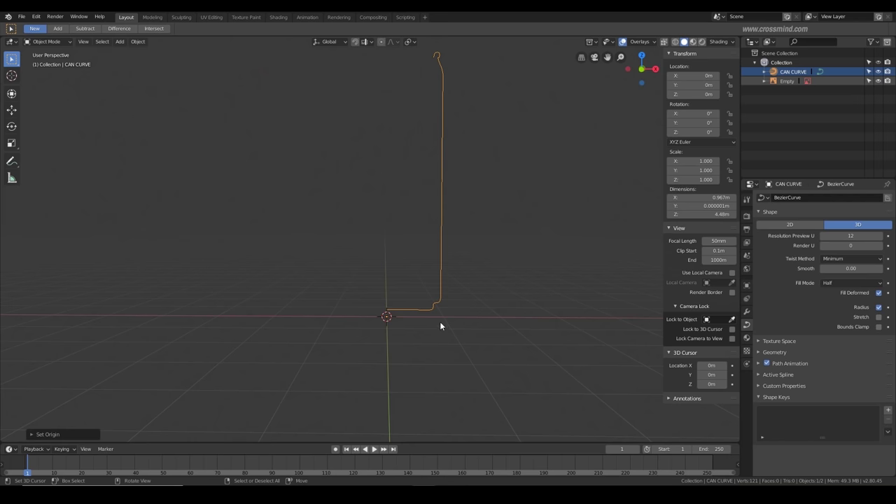
- Add a Screw modifier to CAN CURVE to revolve the profile into a can
middle_drag(440, 326, 469, 203)
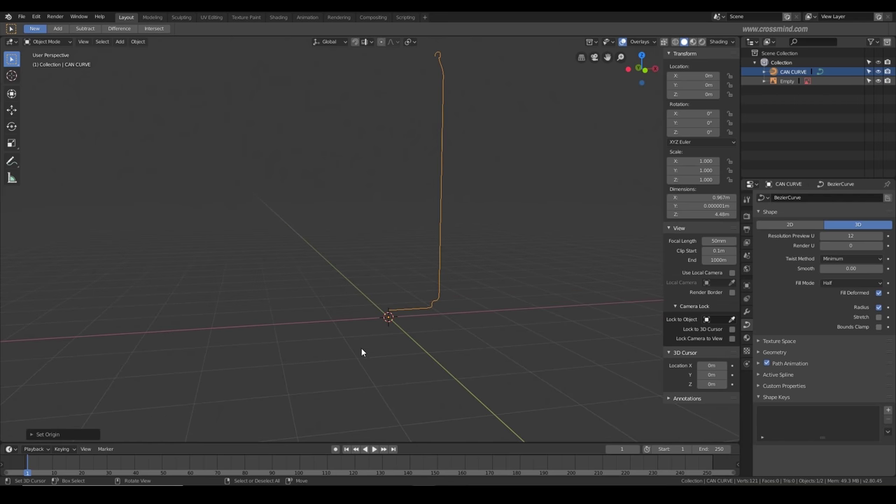
middle_drag(362, 352, 441, 308)
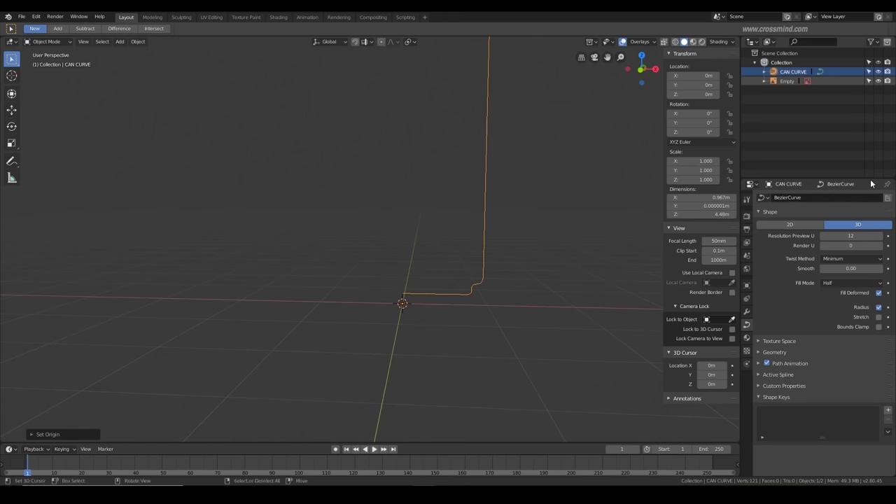
click(747, 312)
click(799, 200)
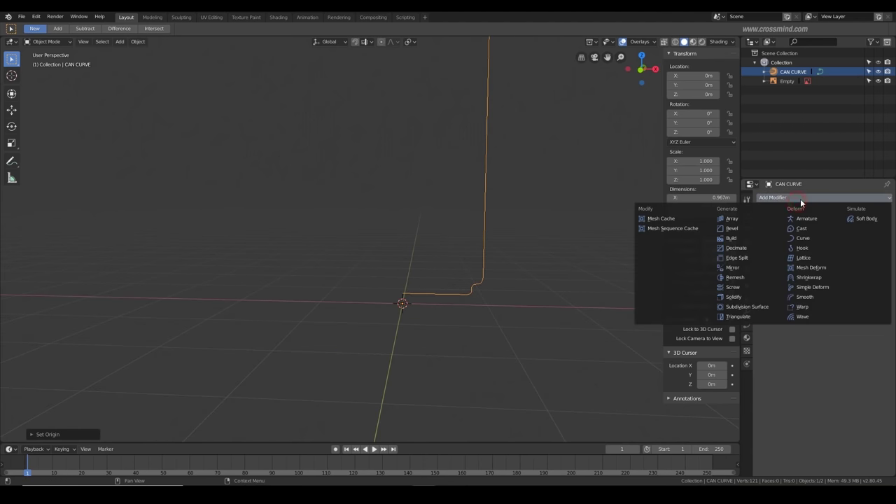
click(744, 287)
- Examine the revolved can from the side and from above, checking the roundness of the rim and body
scroll(490, 271, down, 2)
shift+middle_drag(489, 272, 480, 326)
middle_drag(472, 285, 441, 394)
middle_drag(434, 355, 404, 360)
scroll(404, 360, down, 5)
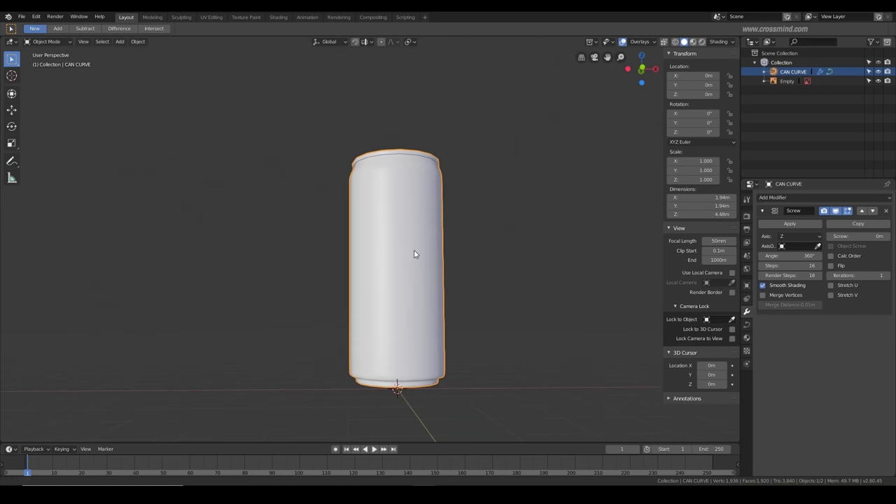
middle_drag(414, 254, 419, 279)
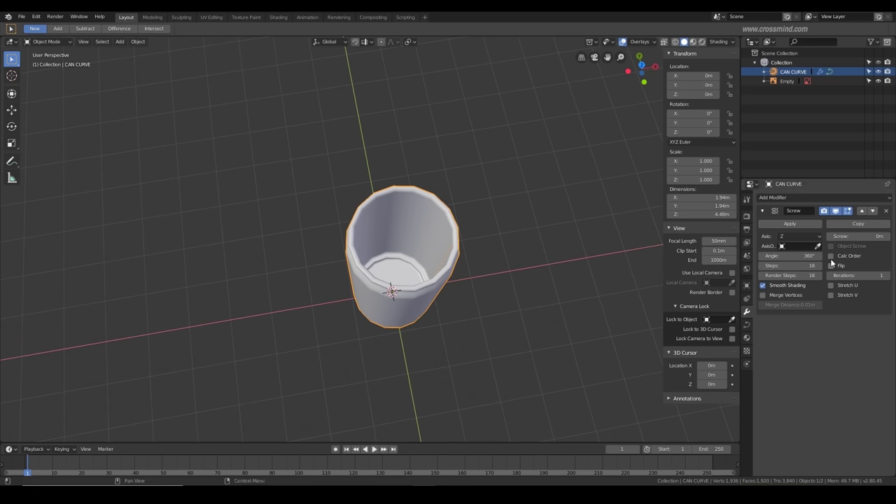
scroll(480, 262, up, 3)
middle_drag(364, 258, 420, 246)
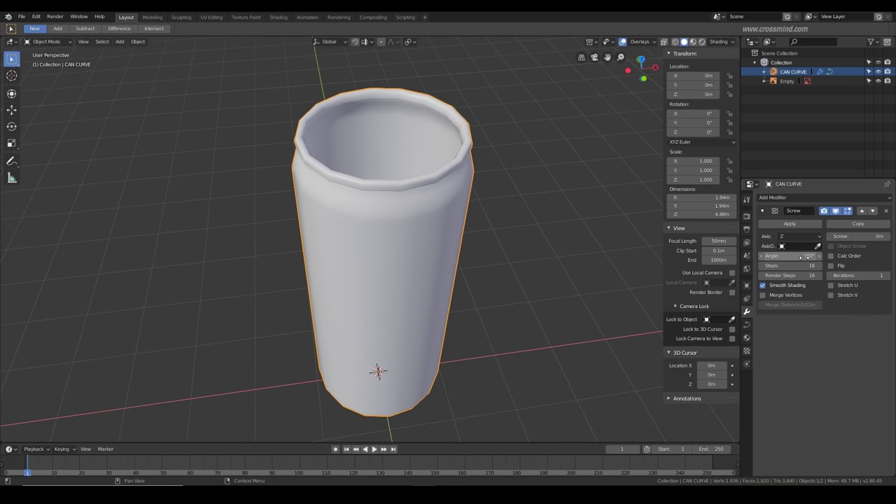
- Set the Screw modifier's Steps to 80, keeping the angle at 360°
mouse_move(789, 256)
mouse_down()
mouse_move(729, 255)
mouse_move(791, 256)
mouse_up()
middle_drag(641, 253, 599, 239)
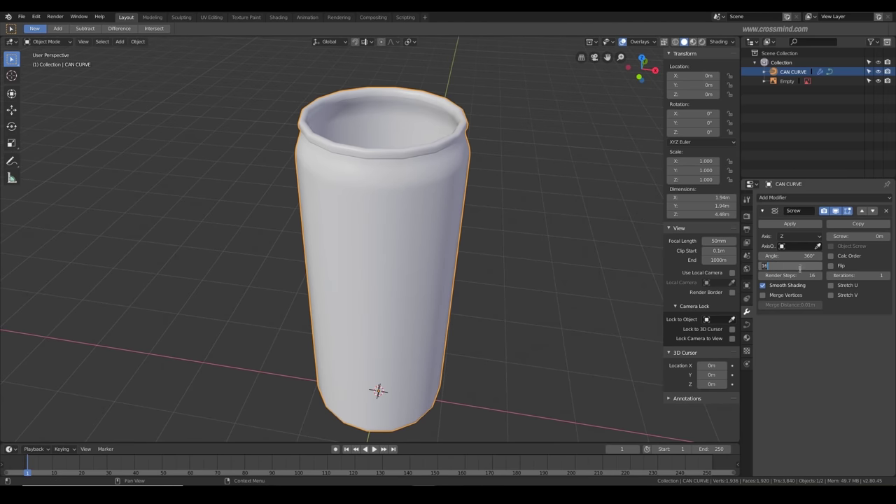
key(Return)
- Inspect the can's rim up close in wireframe, then restore solid shading
scroll(474, 198, up, 3)
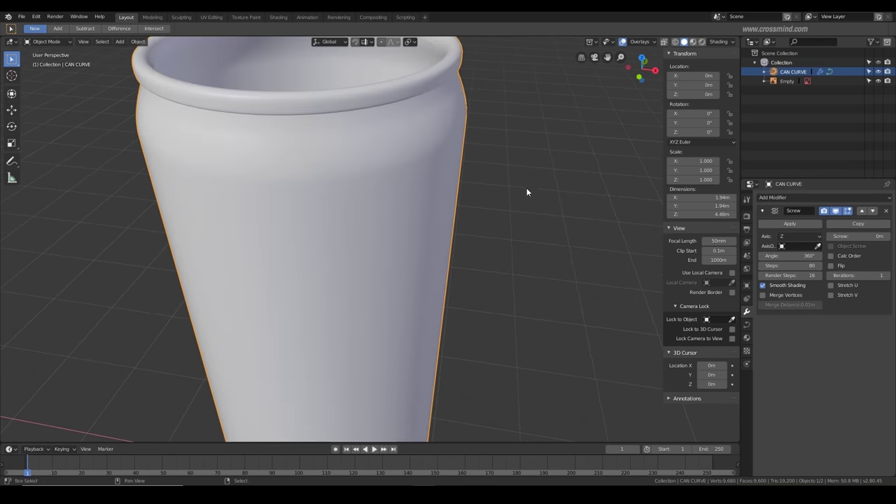
shift+middle_drag(526, 189, 556, 277)
key(z)
click(494, 275)
mouse_move(495, 188)
middle_down()
mouse_move(507, 213)
mouse_move(453, 230)
mouse_move(447, 192)
mouse_move(460, 159)
mouse_move(461, 178)
middle_up()
scroll(507, 214, up, 3)
key(z)
click(538, 181)
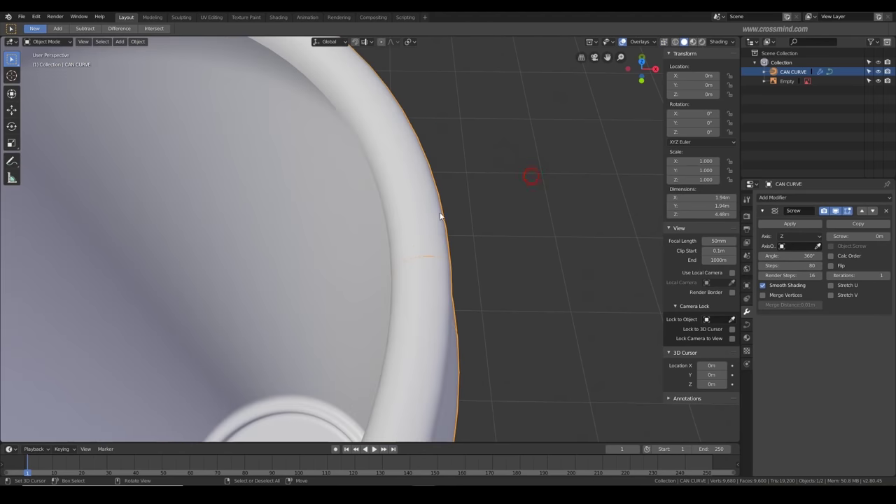
- Bring the whole can back into view and save the file
mouse_move(443, 214)
middle_down()
mouse_move(413, 216)
mouse_move(416, 234)
mouse_move(465, 236)
mouse_move(456, 212)
mouse_move(463, 169)
mouse_move(464, 194)
mouse_move(532, 180)
mouse_move(536, 202)
middle_up()
scroll(420, 210, down, 3)
scroll(462, 200, down, 2)
scroll(453, 210, down, 1)
key(ctrl+s)
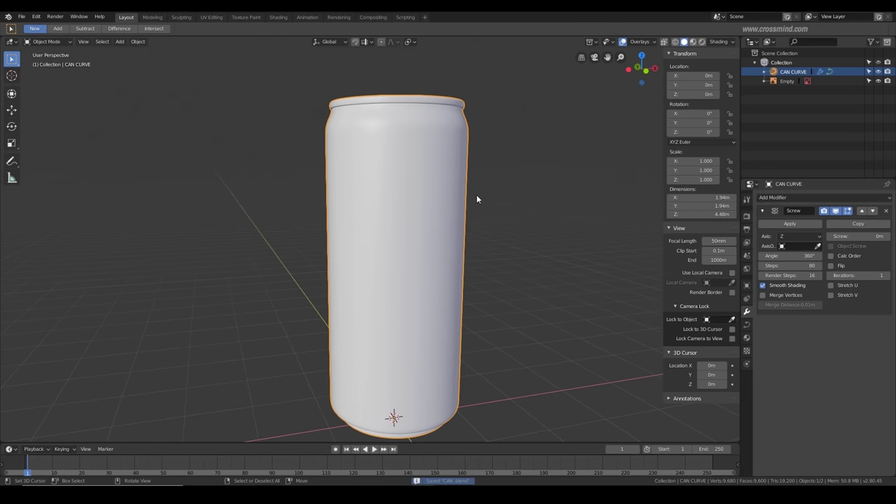
- Enable Shadow and Cavity in the viewport shading options, check the can from several angles, and save the file
middle_drag(476, 199, 479, 152)
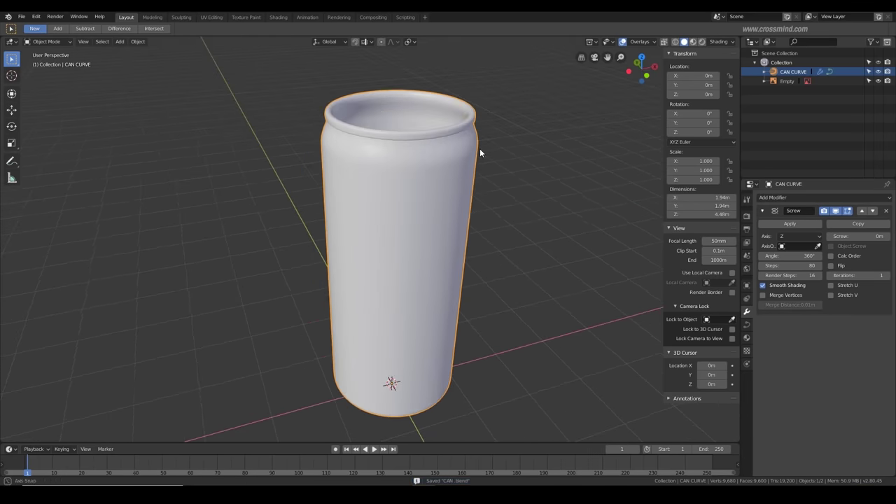
click(719, 42)
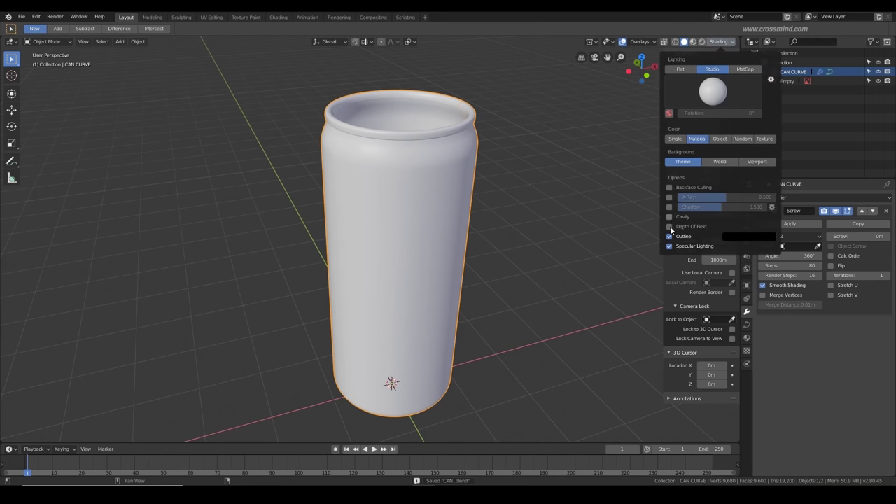
click(669, 207)
click(670, 216)
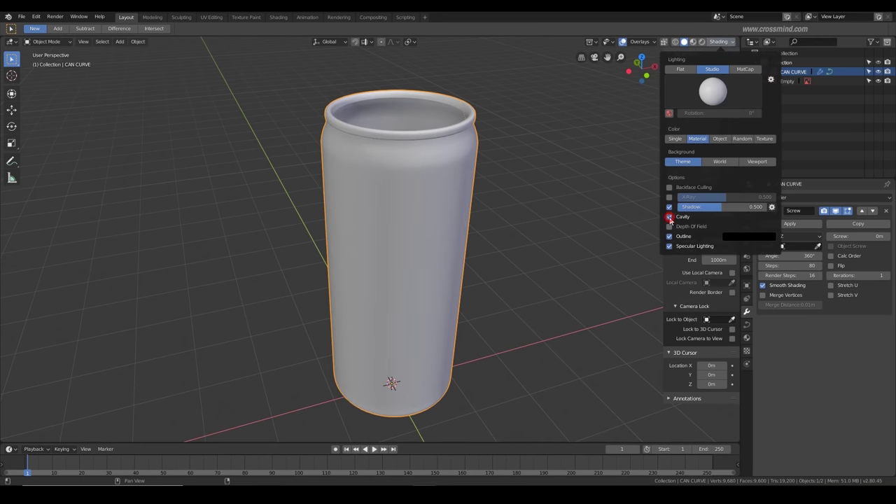
mouse_move(471, 207)
middle_down()
mouse_move(450, 174)
mouse_move(462, 178)
mouse_move(402, 172)
middle_up()
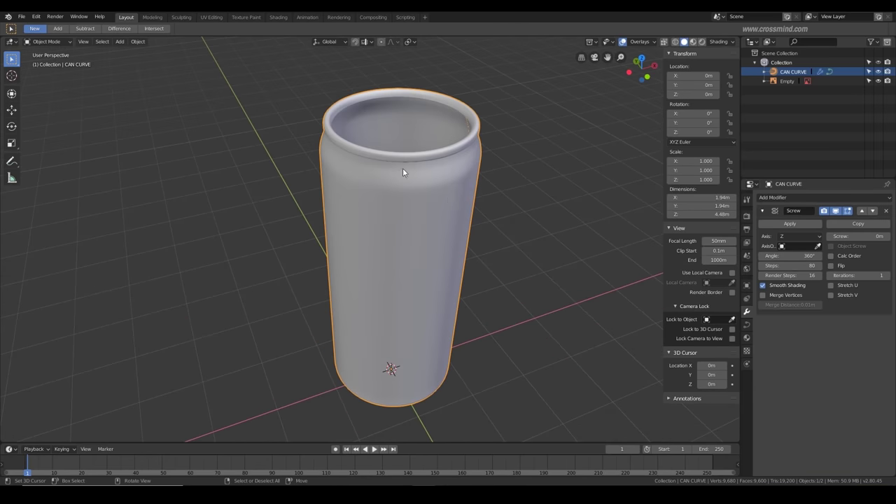
middle_drag(460, 127, 512, 174)
key(ctrl+s)
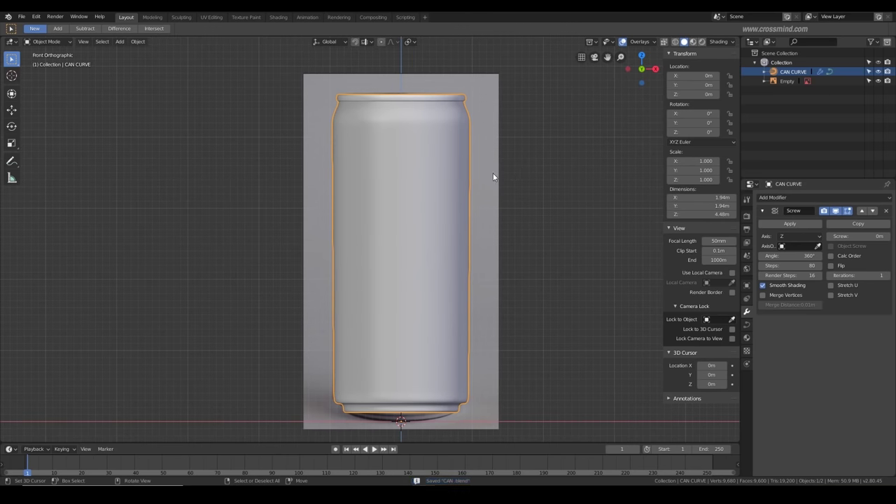
- Lower the can about 0.118 m along Z so its base meets the ground line, and set its origin to the 3D cursor
key(g)
key(z)
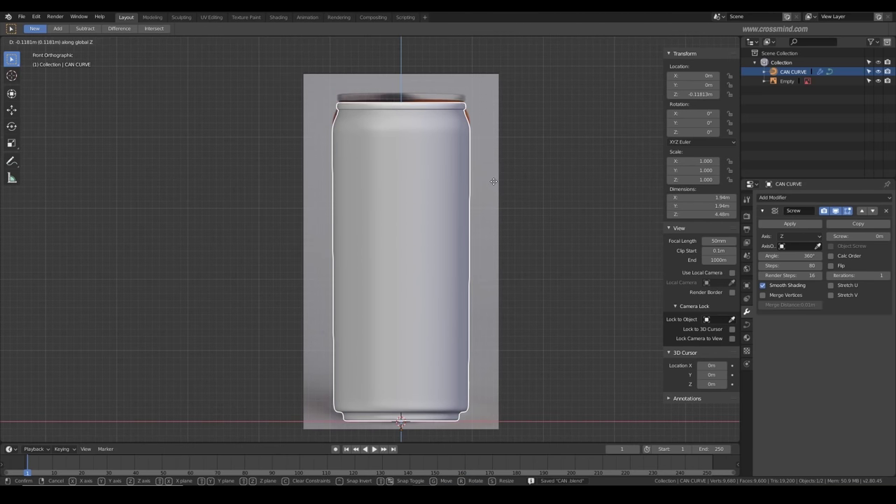
click(495, 182)
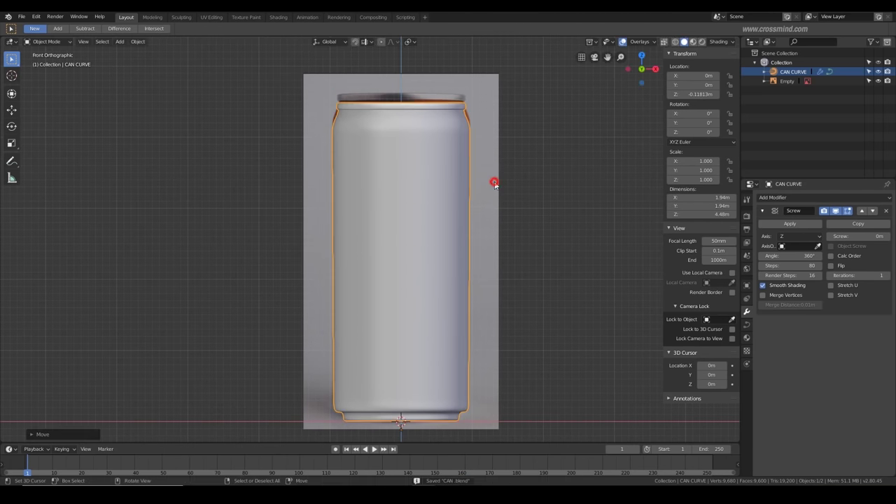
click(137, 42)
mouse_move(159, 62)
click(255, 83)
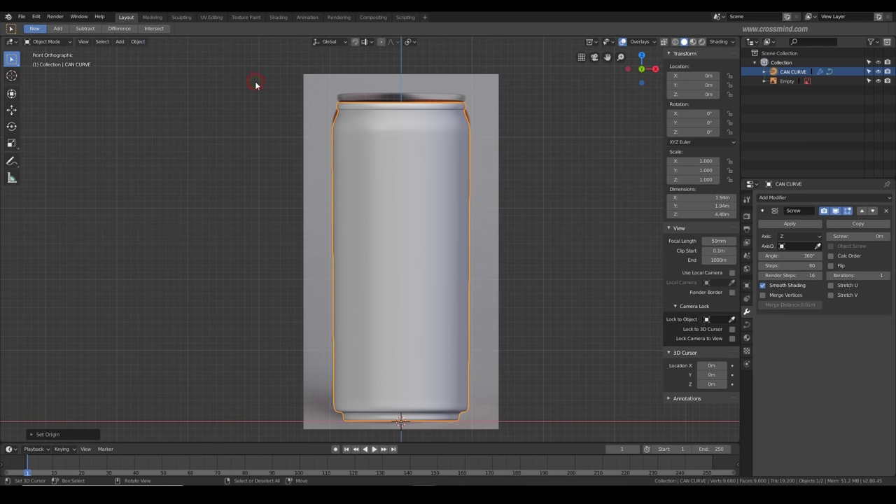
middle_drag(411, 154, 445, 168)
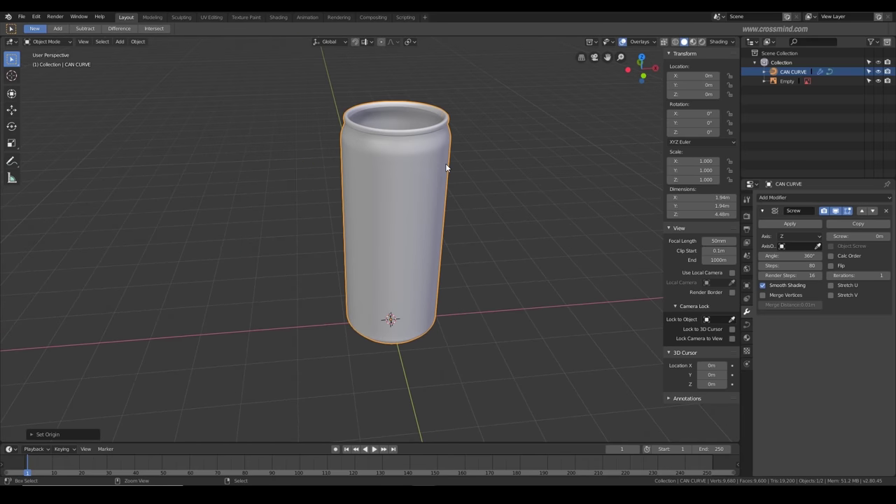
- Delete the front reference image and hide the can in the top orthographic view
key(KP_1)
key(KP_5)
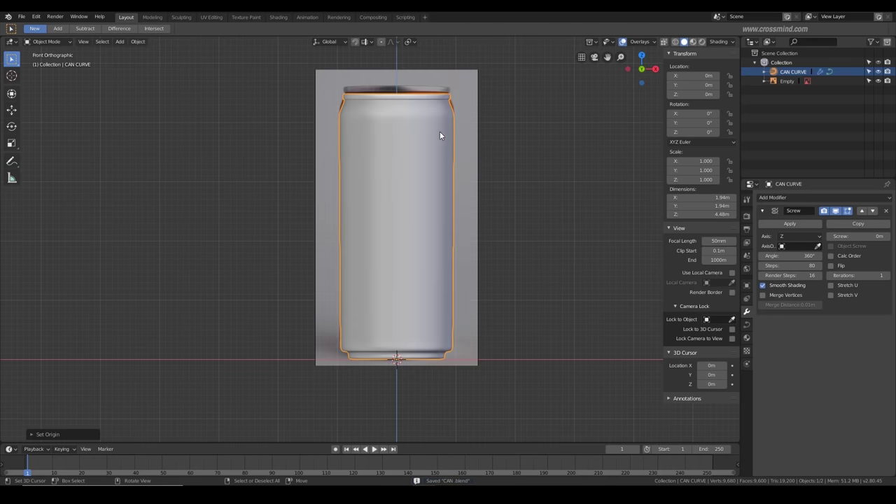
click(475, 95)
key(Delete)
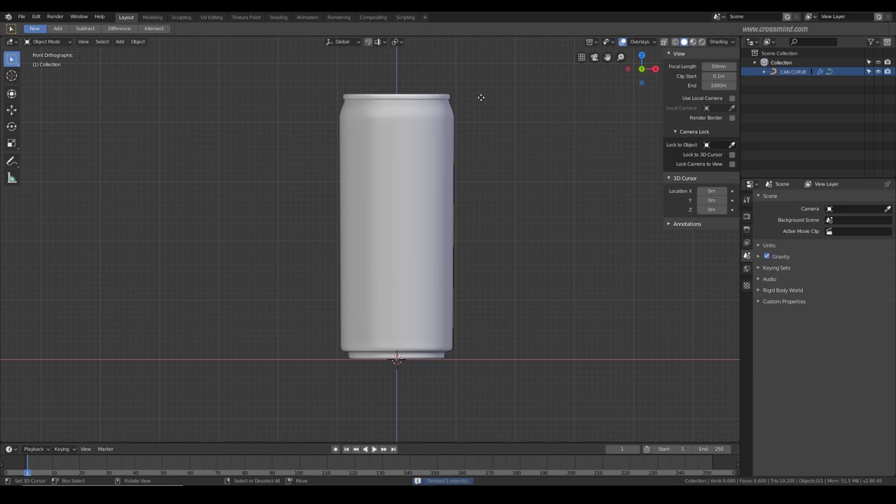
key(KP_7)
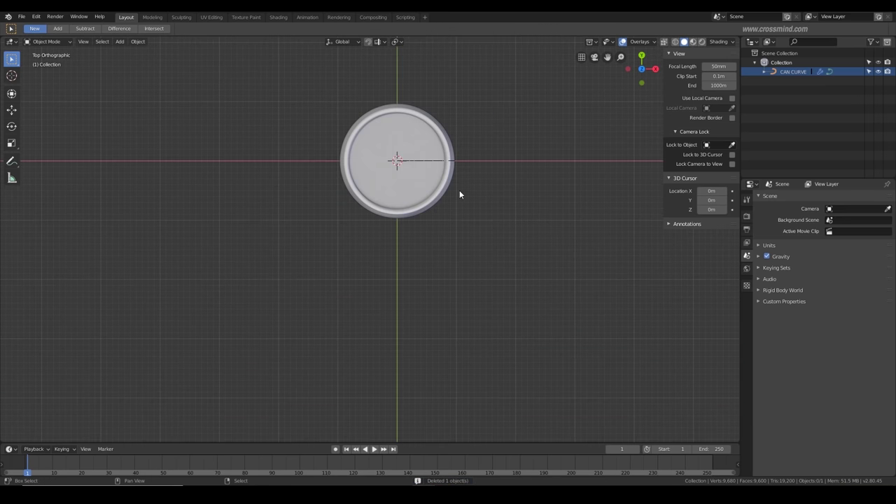
click(419, 204)
key(h)
- Add can top.PNG as a background image aligned to the top view
key(shift+a)
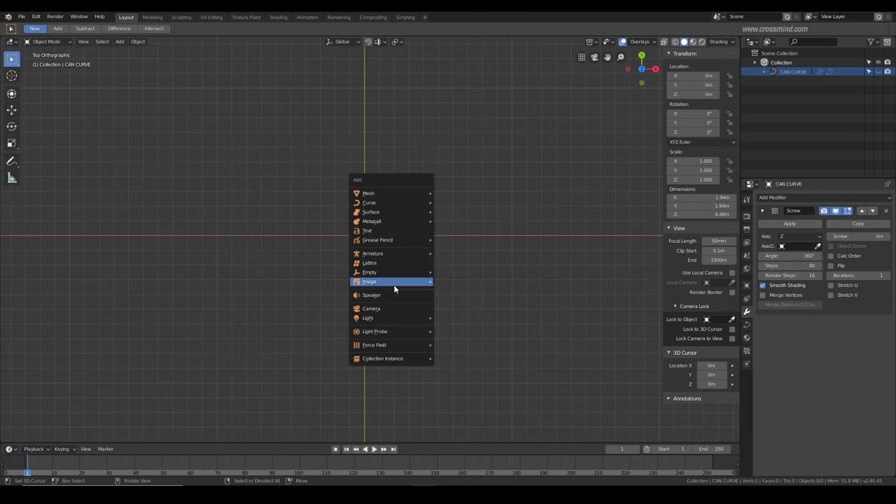
mouse_move(403, 282)
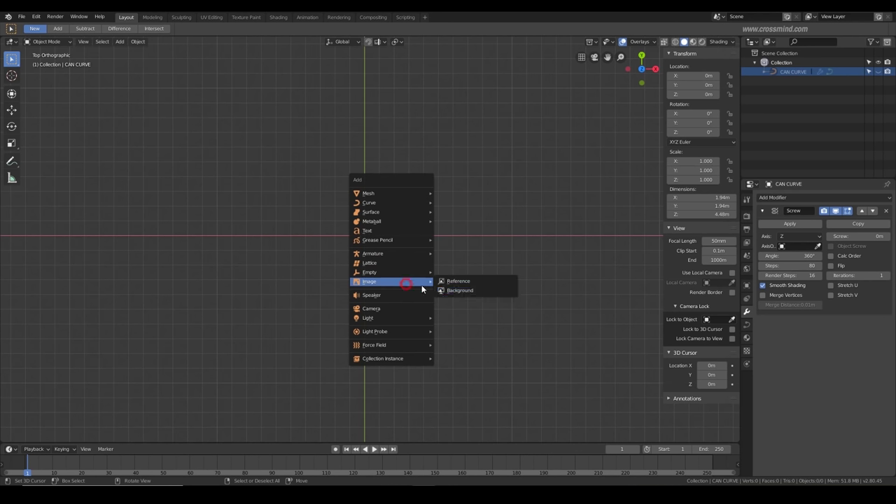
click(468, 291)
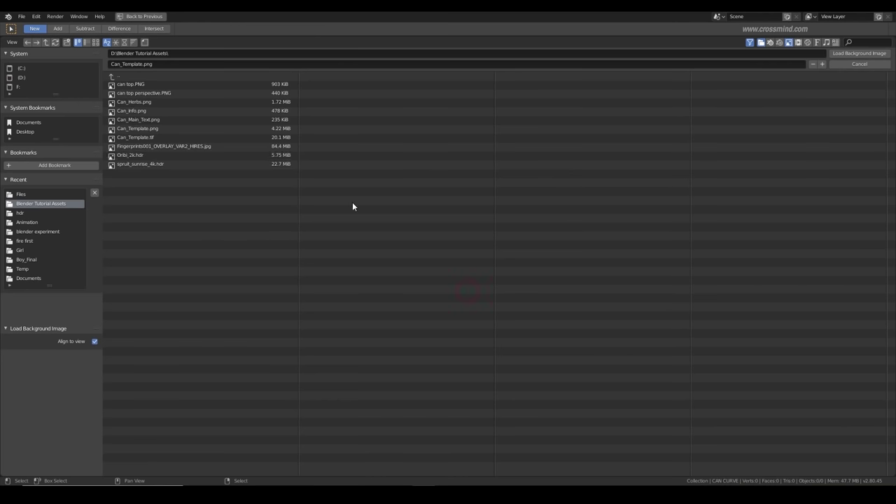
click(97, 43)
double_click(212, 110)
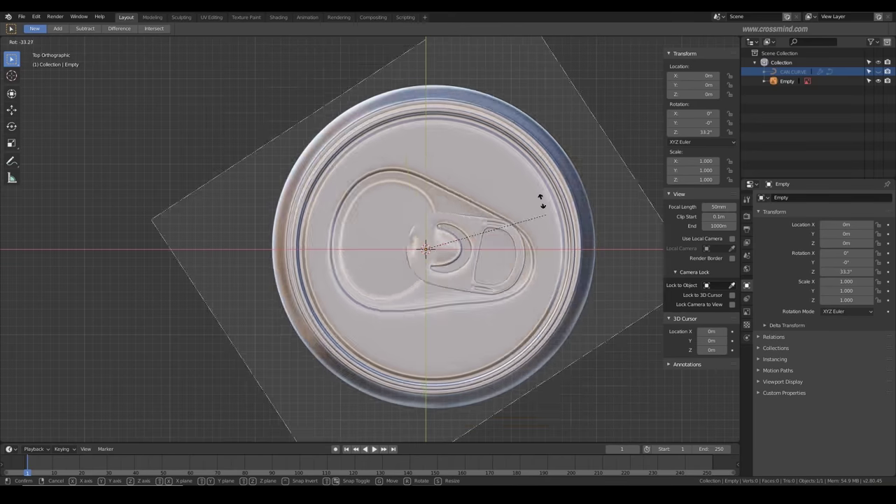
- Rotate the can-top image to about 134° around Z so the pull tab stands upright, and scale it to about 0.485
click(370, 127)
key(s)
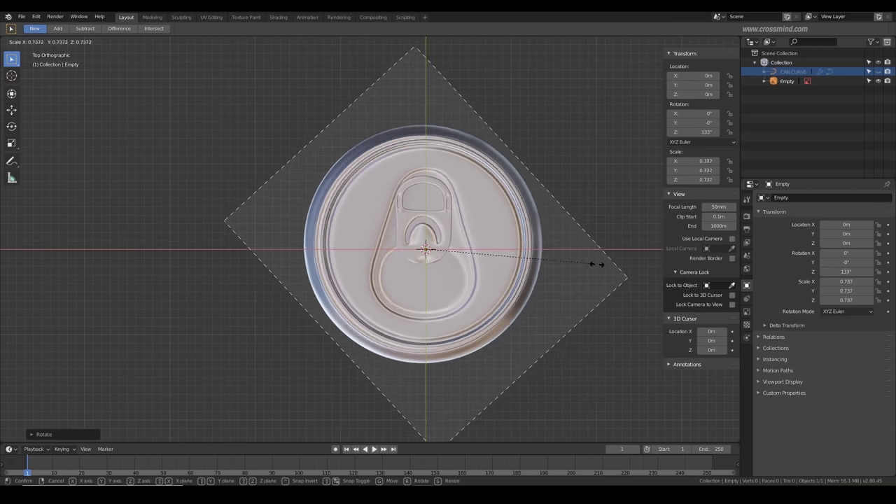
click(544, 237)
scroll(510, 235, up, 4)
key(s)
click(584, 272)
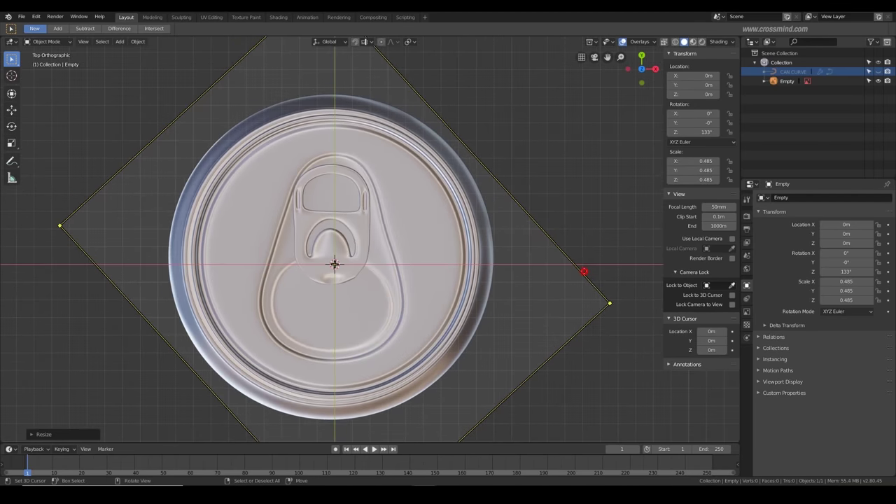
key(r)
click(586, 269)
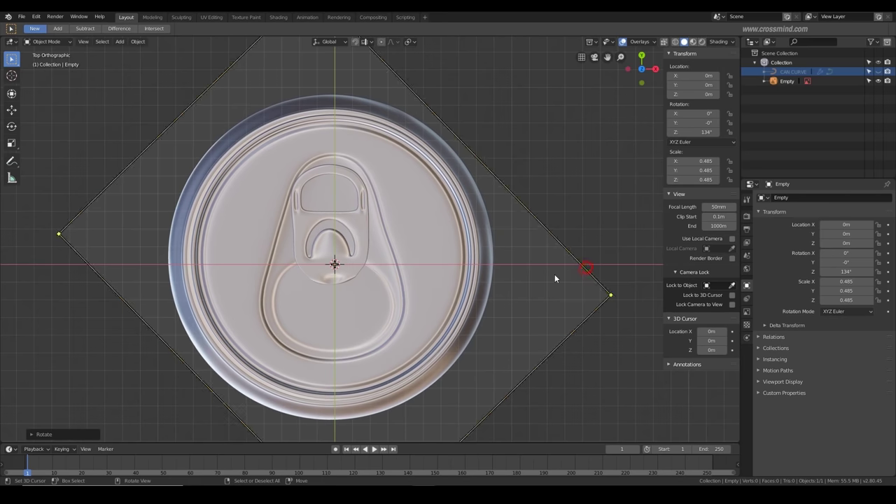
- Fine-tune the can-top image's upright alignment and reduce its scale to about 0.467
shift+middle_drag(352, 176, 413, 185)
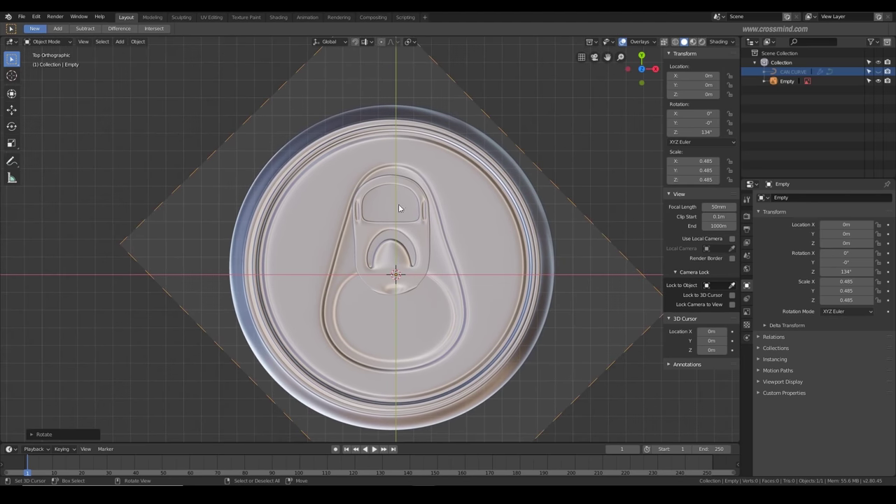
scroll(399, 208, up, 3)
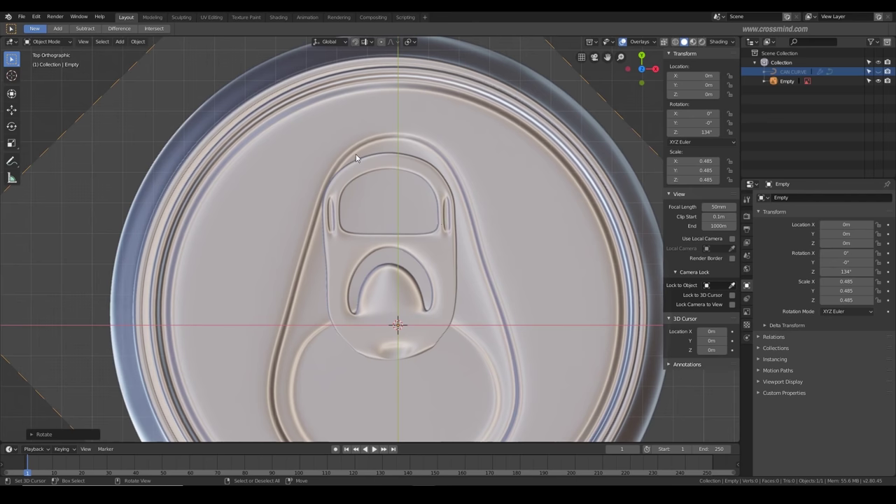
scroll(561, 220, down, 3)
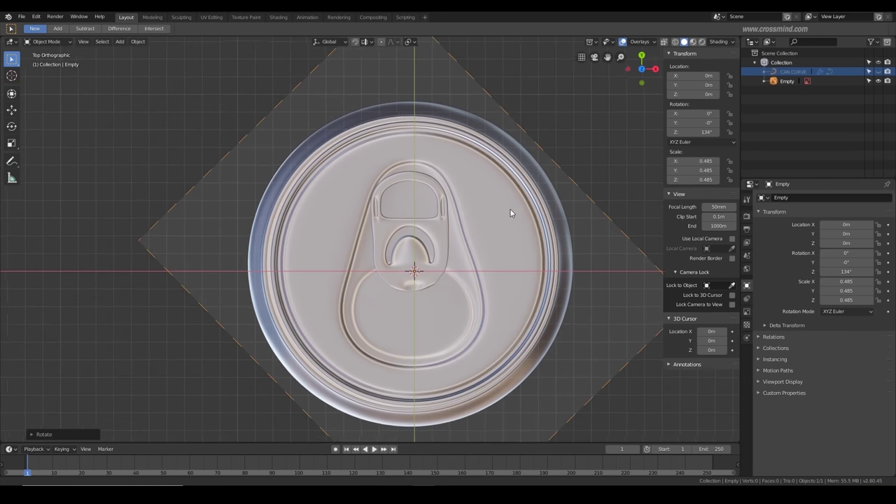
key(r)
click(611, 206)
shift+middle_drag(598, 216, 578, 226)
key(s)
click(616, 231)
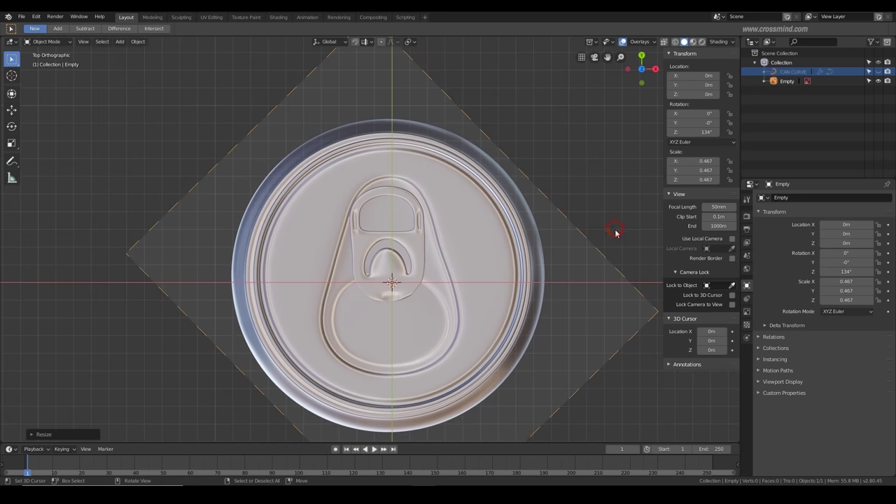
- Lock the can-top image's location, rotation and scale, and set its transparency to about 0.504
click(731, 76)
click(746, 298)
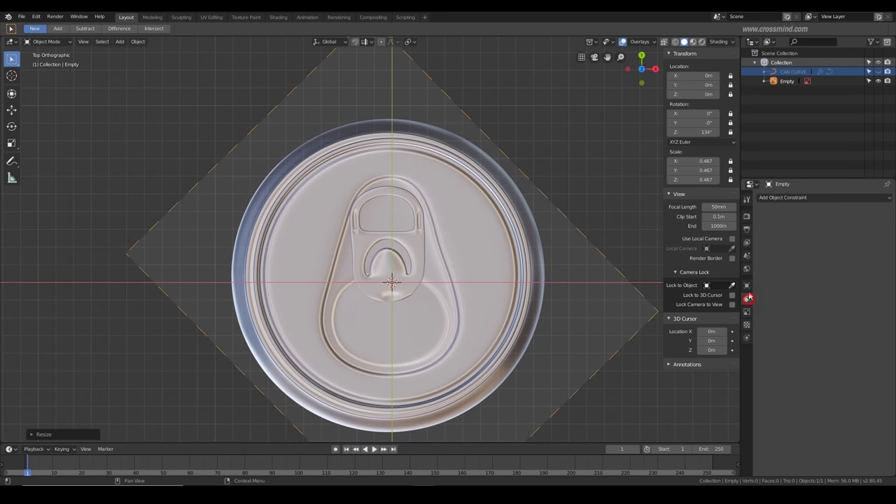
click(746, 285)
click(746, 312)
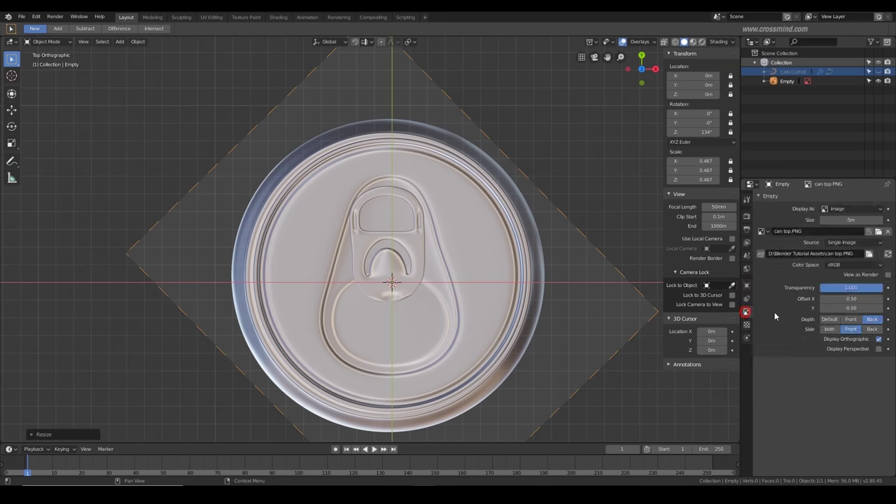
drag(852, 287, 816, 288)
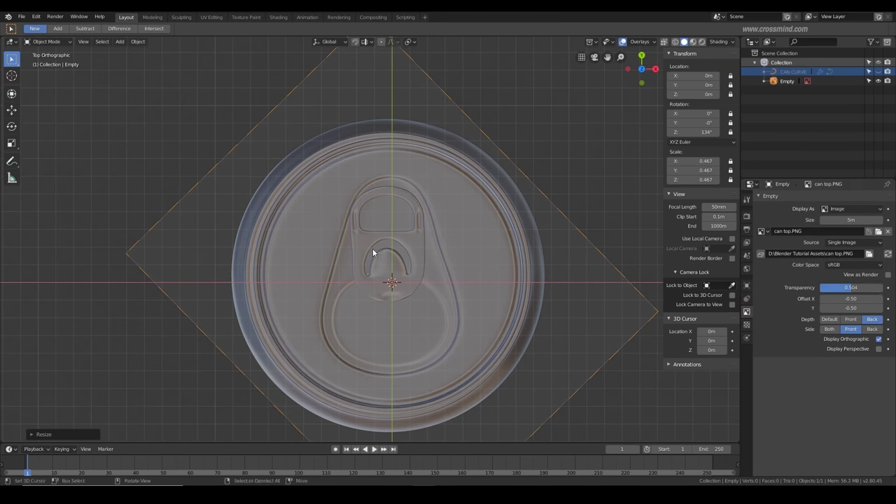
- Add a mesh circle over the can-top image and clear its location to centre it on the world origin
scroll(410, 294, up, 2)
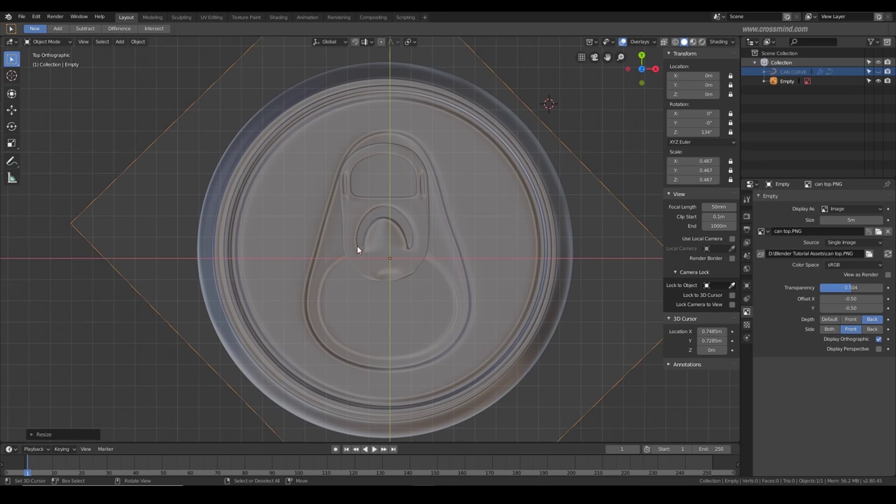
scroll(370, 208, up, 2)
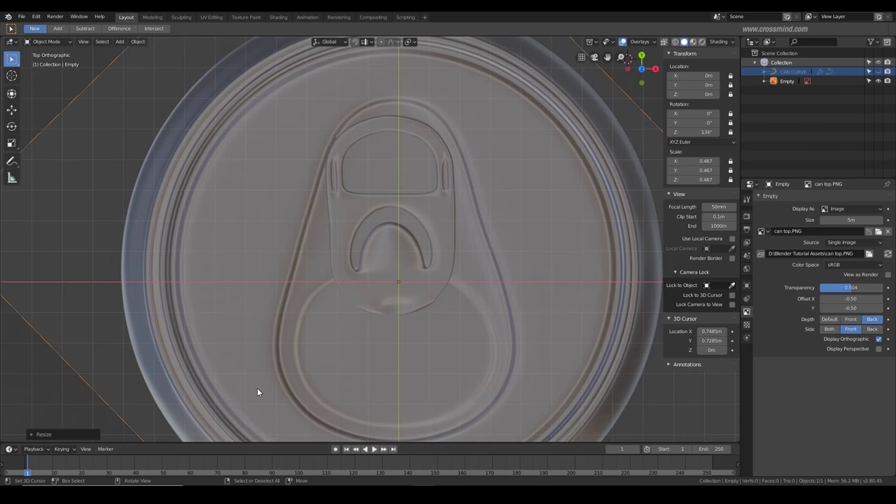
scroll(395, 161, down, 3)
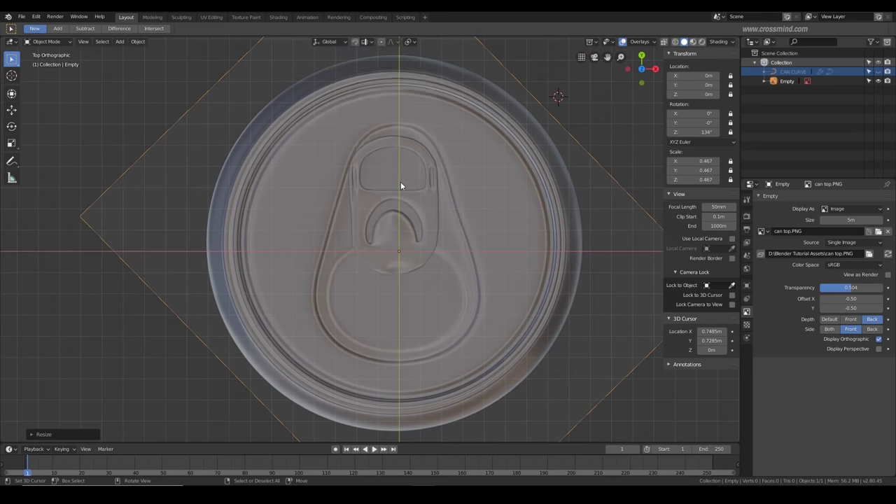
key(shift+a)
mouse_move(398, 93)
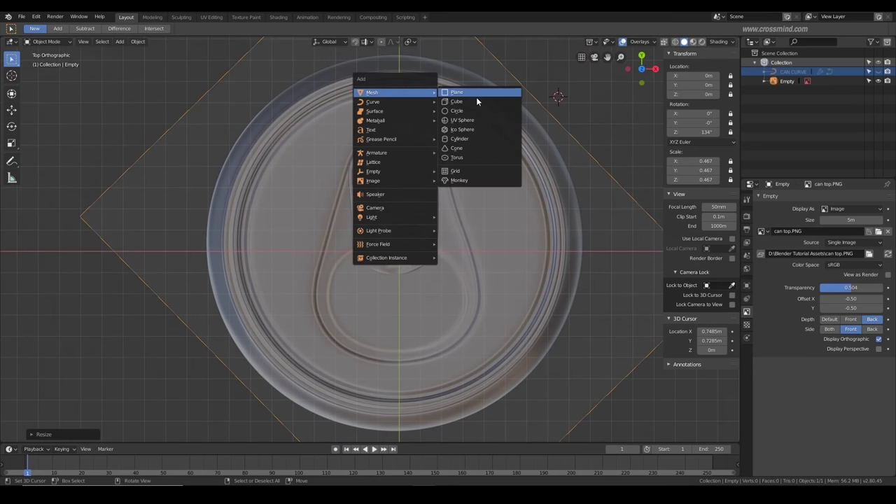
click(464, 110)
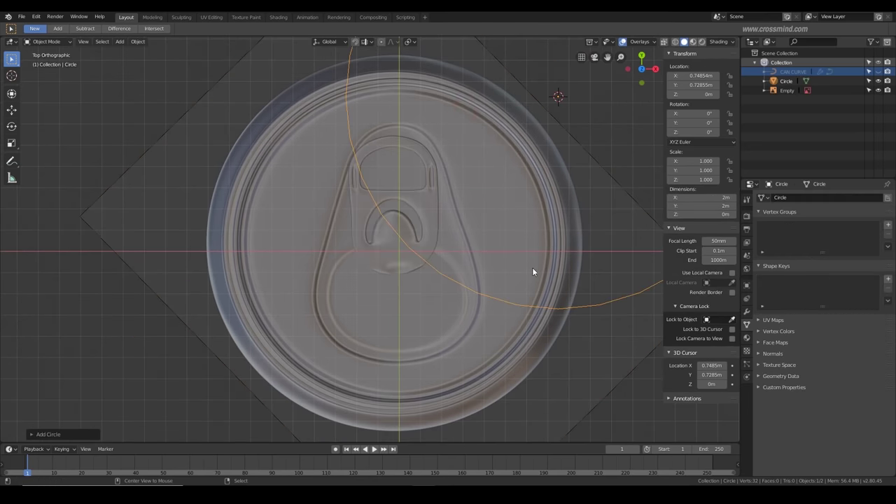
key(alt+g)
- Scale the circle to about 0.74 and move it to about X -0.02 m, Y 0.064 m, matching the lid's inner ring
key(s)
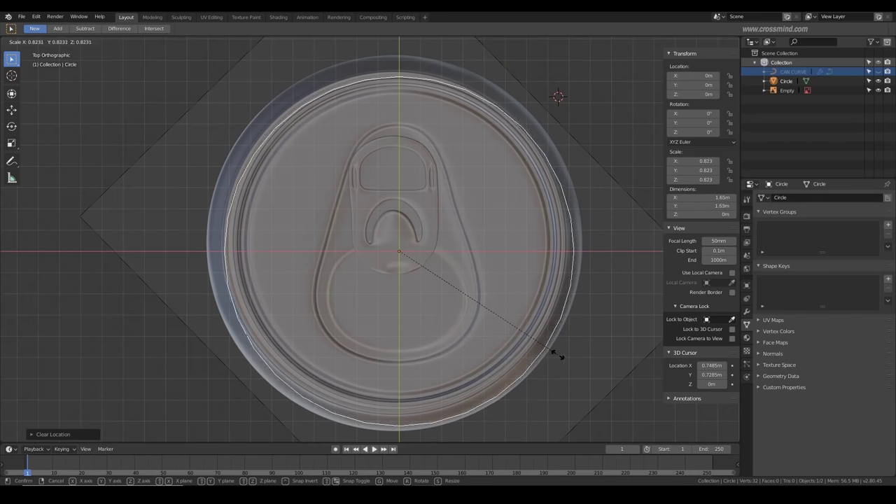
click(541, 345)
key(g)
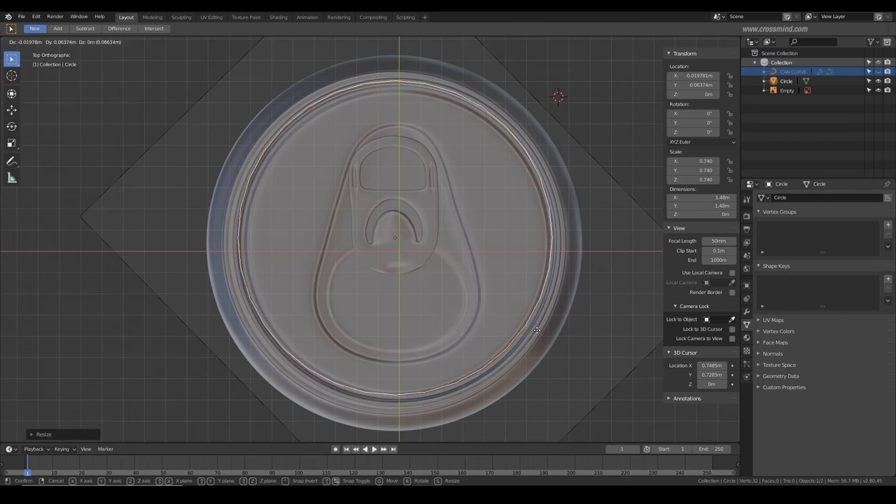
click(537, 332)
- Enlarge the circle to a scale of about 0.78 to match the raised ring nearer the can's rim
scroll(555, 324, up, 3)
shift+middle_drag(566, 301, 537, 318)
scroll(528, 204, up, 2)
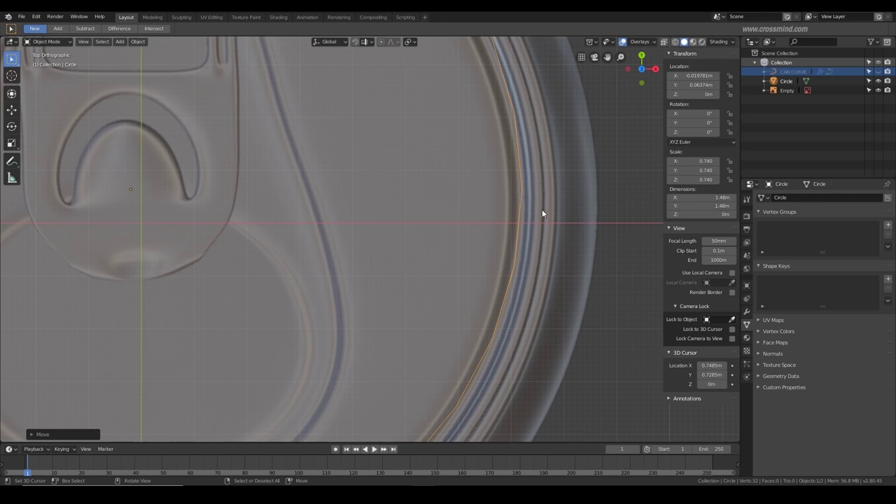
key(s)
click(567, 255)
scroll(544, 195, down, 3)
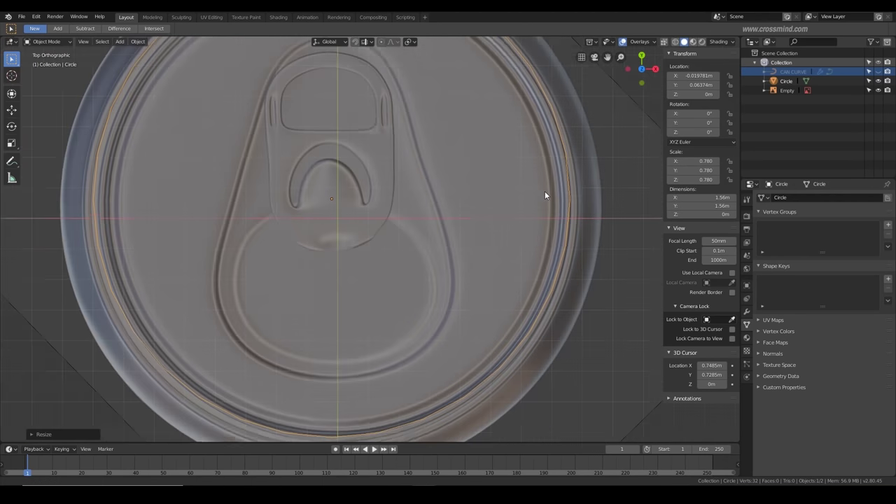
- Move the circle to about X -0.026 m, Y 0.037 m so it follows the raised ring near the can's lower rim
scroll(420, 320, up, 3)
key(g)
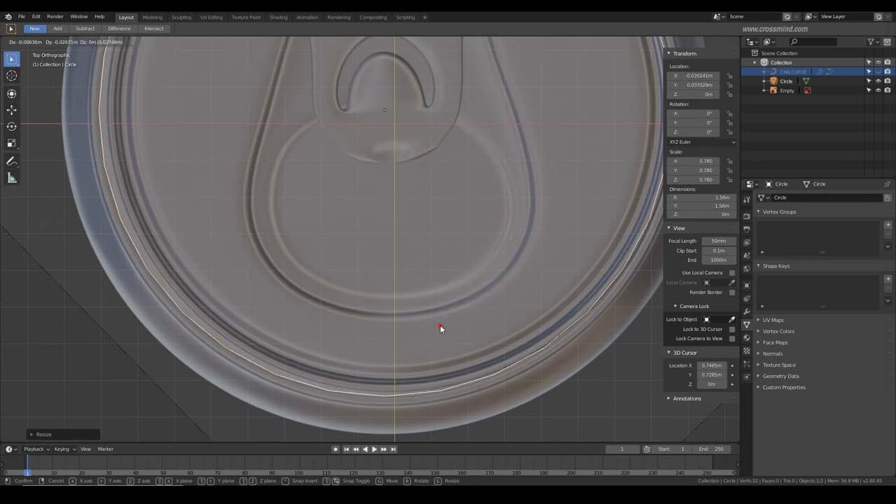
click(440, 327)
- Enlarge the circle to a scale of about 0.785 to match the raised ring around the lid
shift+middle_drag(463, 196, 448, 341)
shift+middle_drag(497, 186, 489, 277)
mouse_move(508, 217)
shift+middle_down()
mouse_move(503, 225)
mouse_move(523, 224)
shift+middle_up()
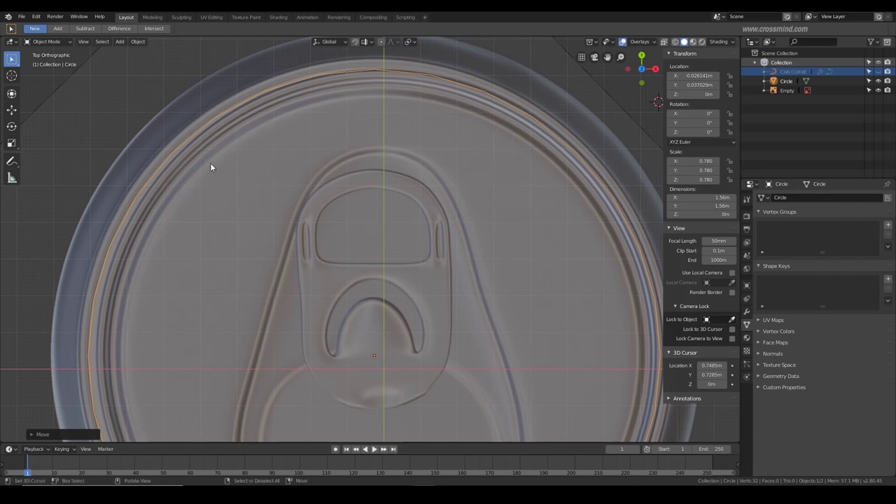
key(s)
click(552, 217)
shift+scroll(535, 260, down, 4)
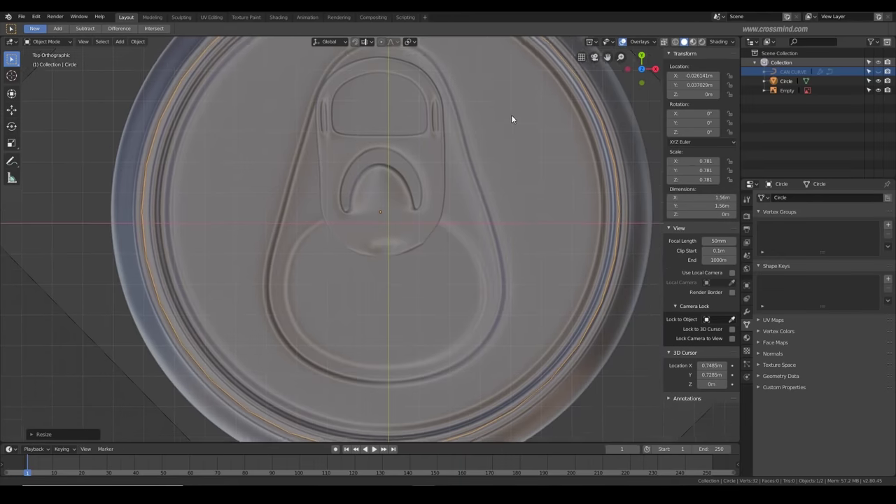
shift+scroll(490, 151, down, 4)
scroll(522, 266, up, 3)
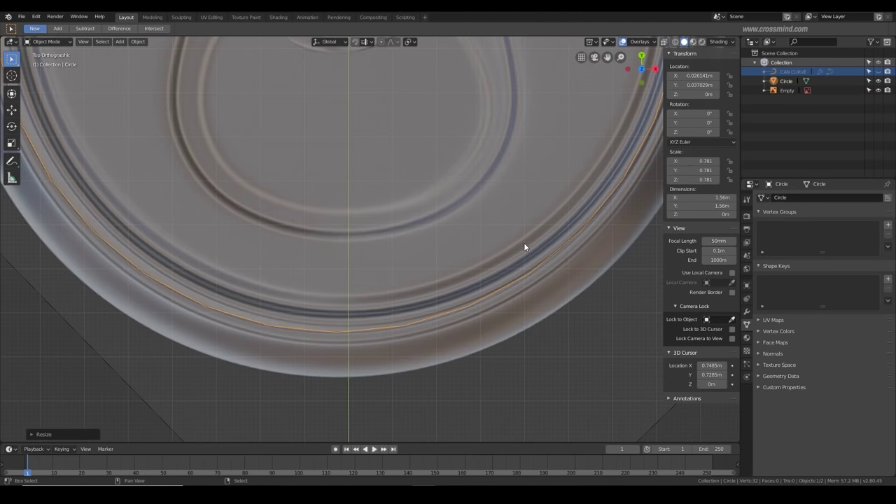
key(s)
click(582, 274)
scroll(578, 170, down, 3)
shift+middle_drag(578, 171, 530, 298)
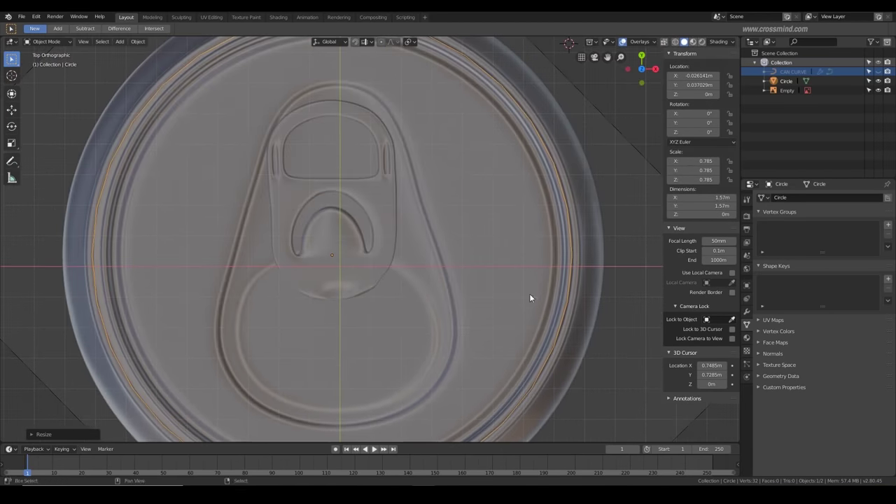
- Open the circle's mesh in Edit Mode and select a single vertex on its upper-right arc, checking it against the can-top image
shift+middle_drag(544, 262, 545, 288)
key(ctrl+Tab)
click(614, 291)
scroll(586, 278, down, 1)
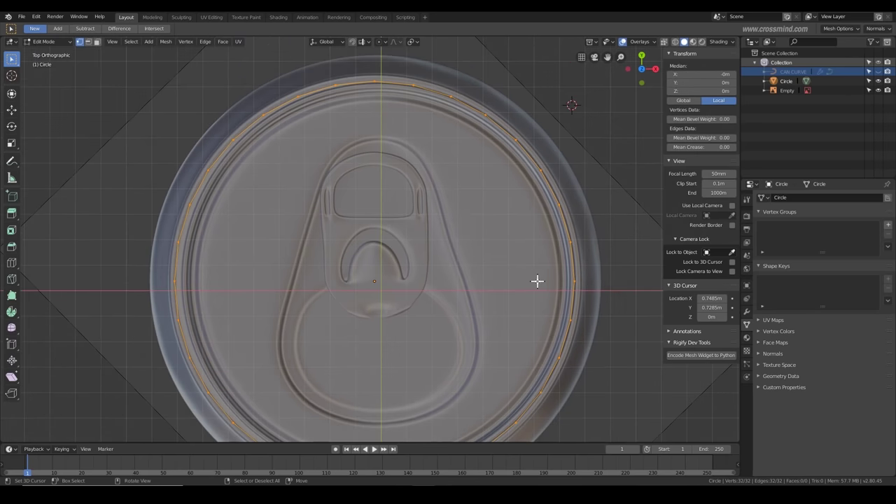
scroll(514, 155, down, 1)
right_click(460, 107)
middle_drag(483, 229, 480, 181)
click(467, 195)
key(KP_7)
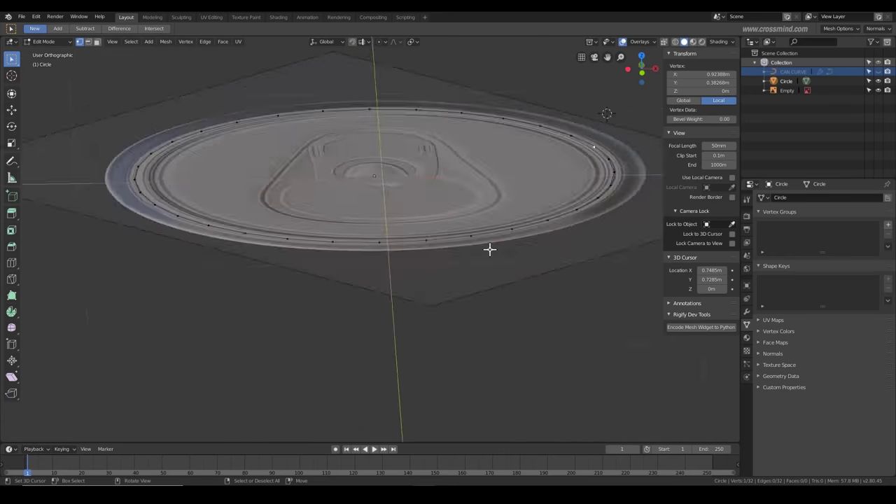
shift+middle_drag(515, 210, 500, 232)
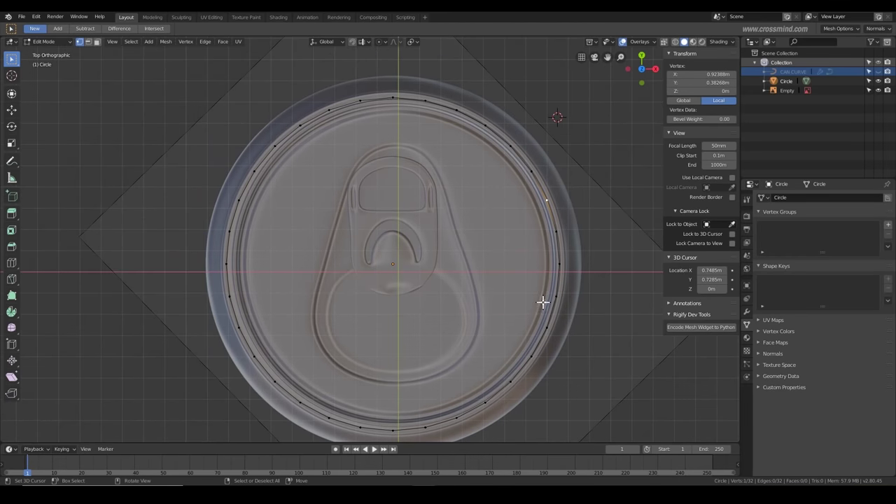
scroll(550, 278, up, 1)
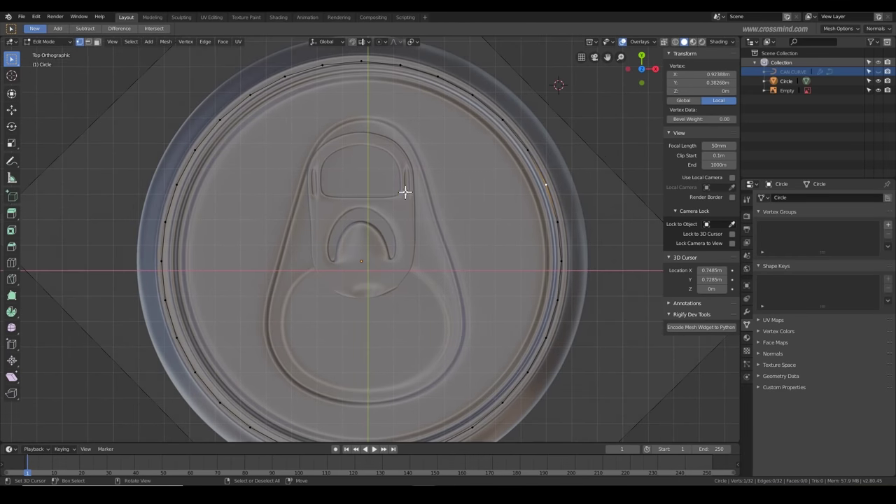
scroll(566, 232, down, 1)
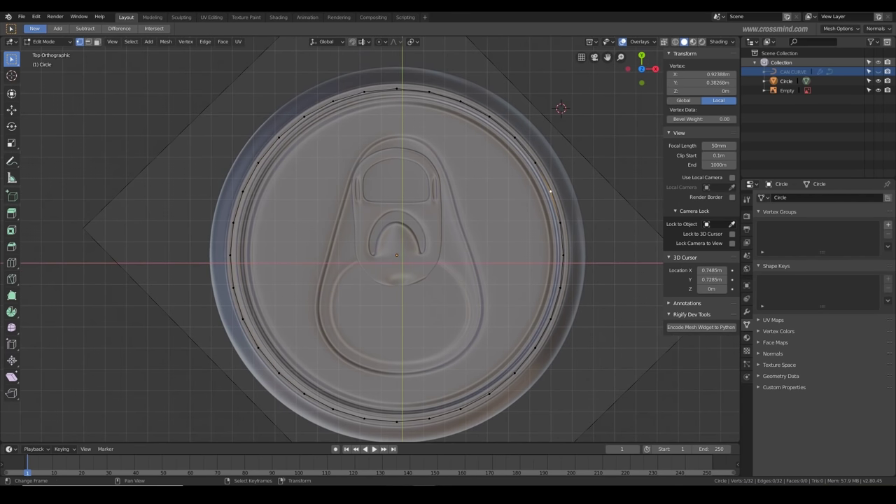
- Switch to File Explorer, open can top perspective.PNG from the Blender Tutorial Assets folder, and examine the shape of the lid and rim
mouse_move(401, 493)
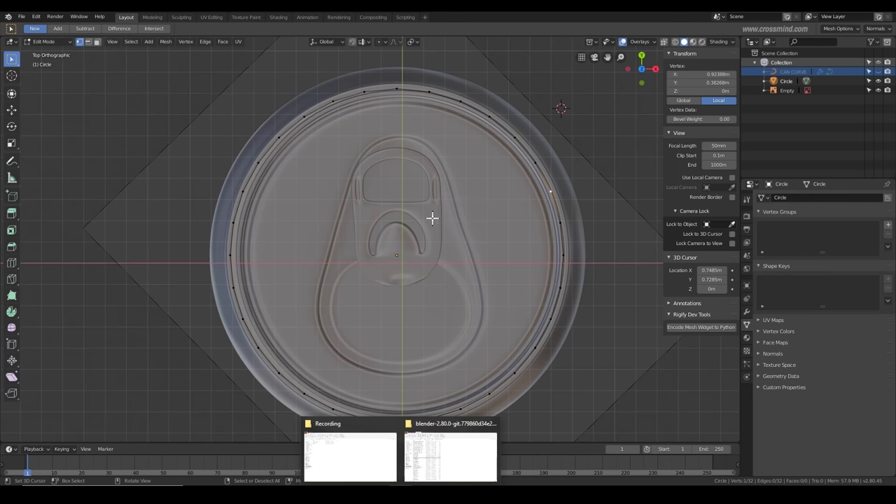
middle_drag(432, 217, 435, 458)
key(super+e)
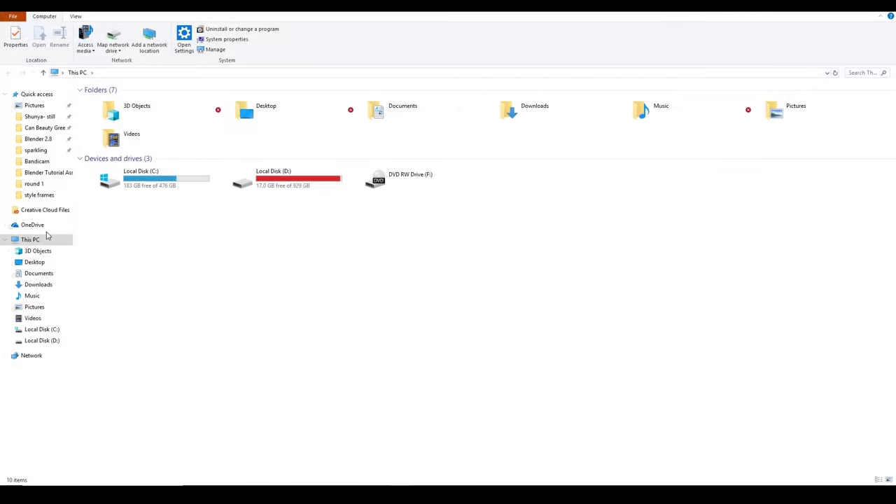
click(46, 173)
double_click(180, 158)
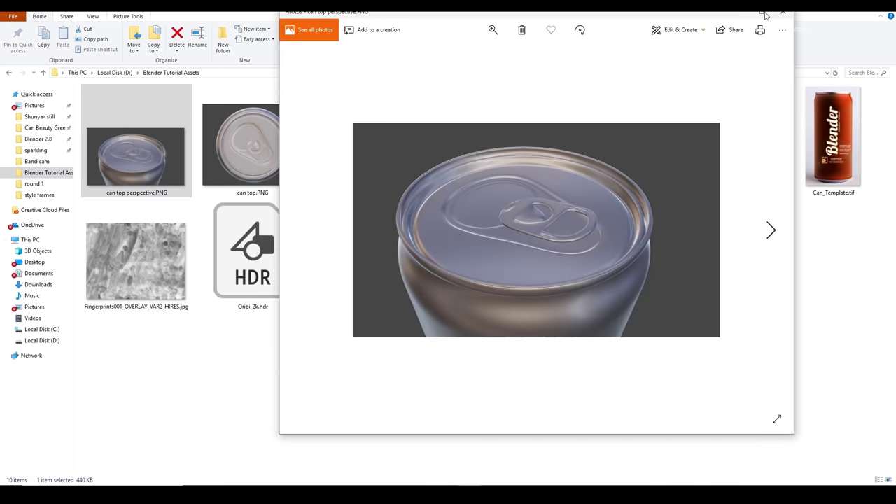
click(763, 13)
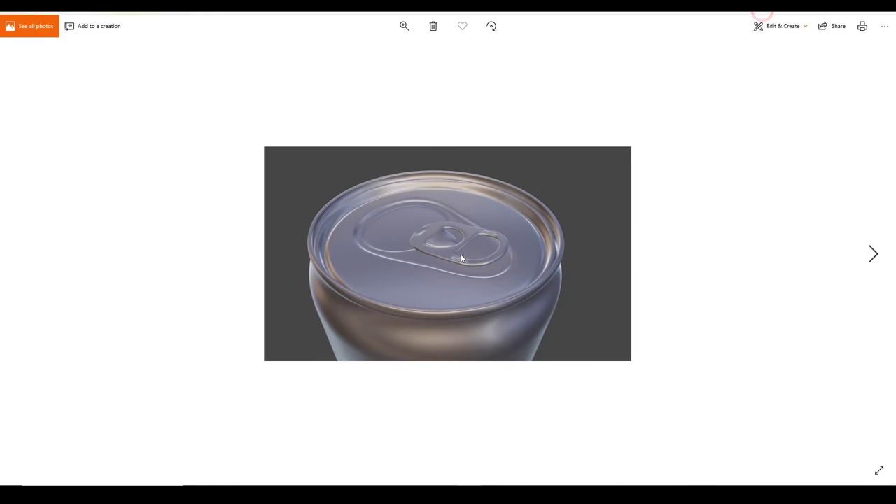
scroll(454, 253, up, 3)
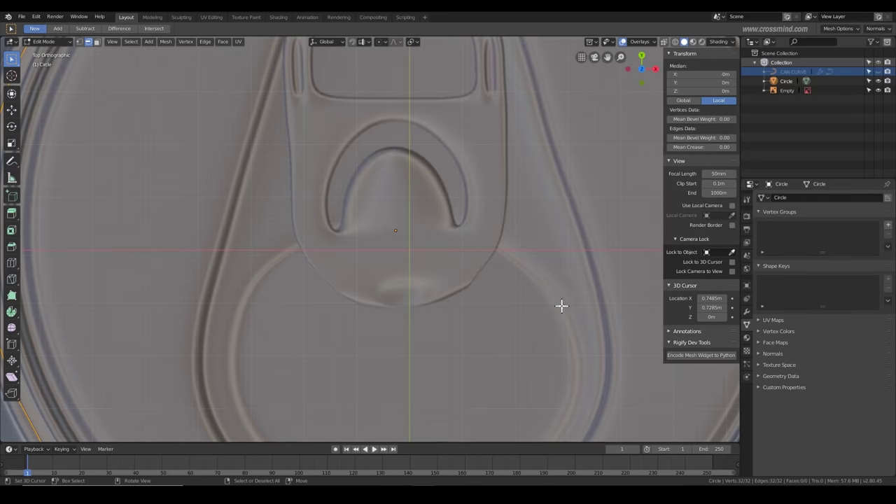
- Switch the circle's mesh to edge selection and select a single edge on its upper-right arc
scroll(562, 306, down, 5)
key(KP_Decimal)
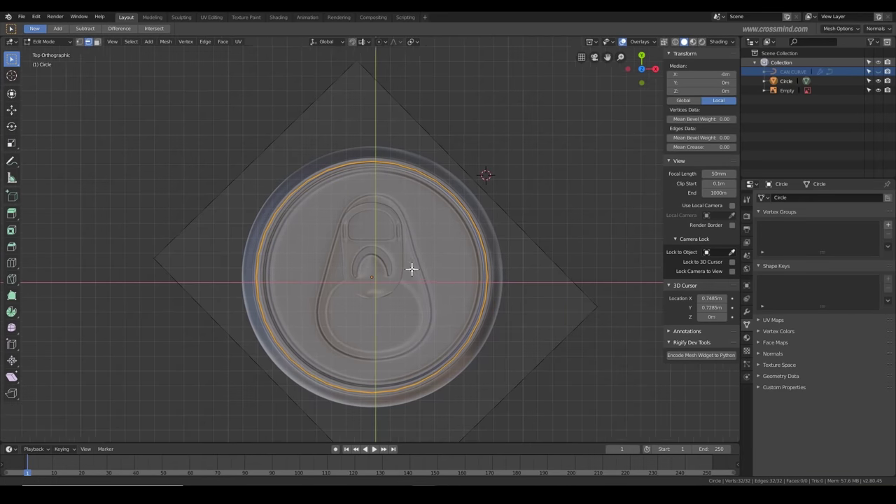
right_click(412, 269)
key(2)
right_click(503, 225)
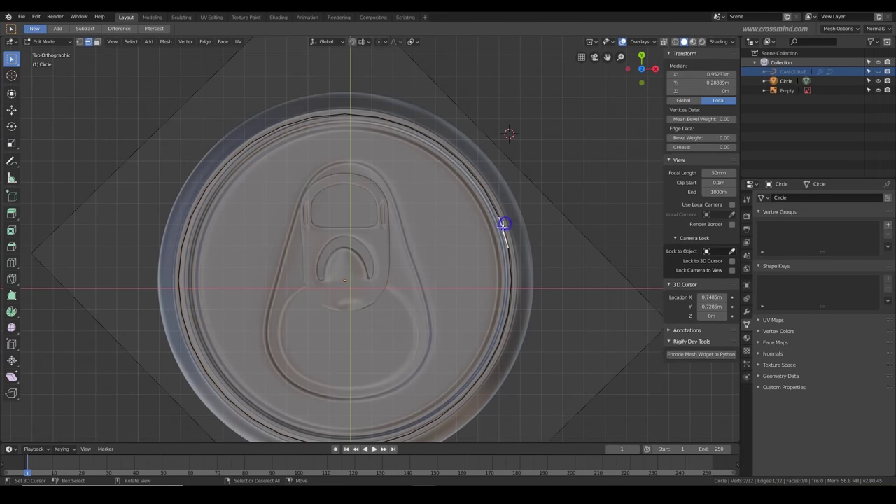